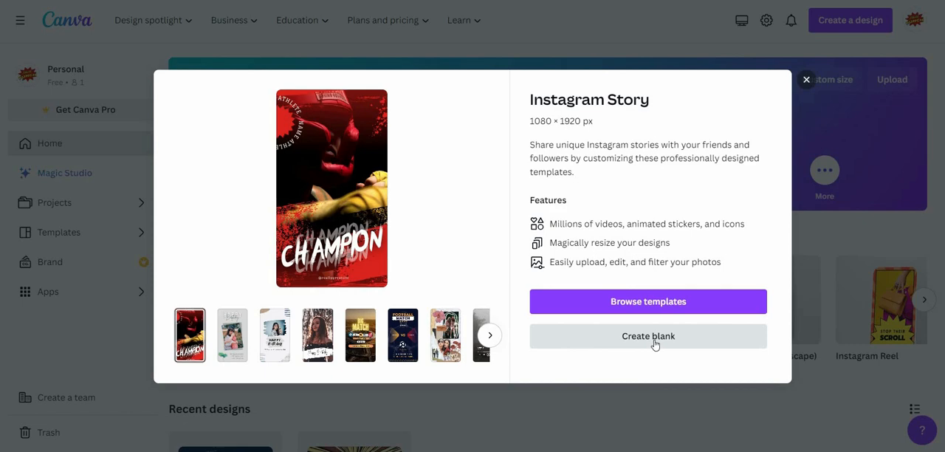
Step: Create a blank Instagram Story design and search the element graphics for "pink background"
{"action": "left_click", "coordinate": [631, 335]}
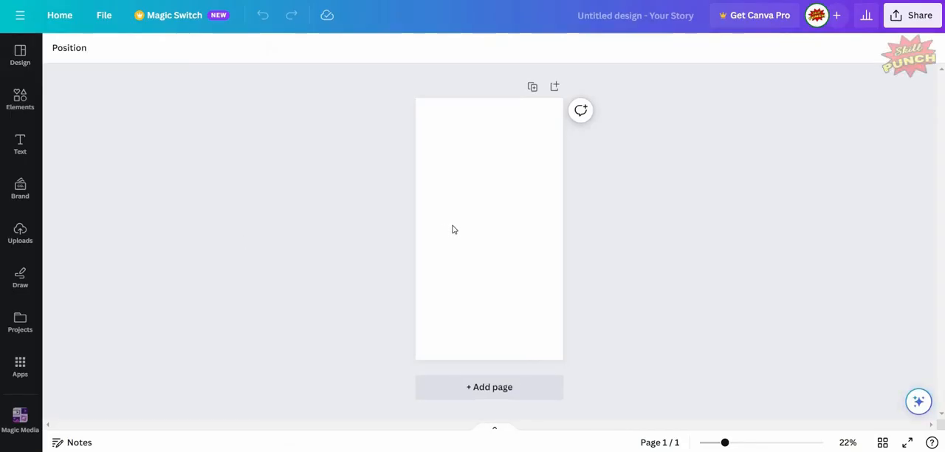
{"action": "left_click", "coordinate": [28, 107]}
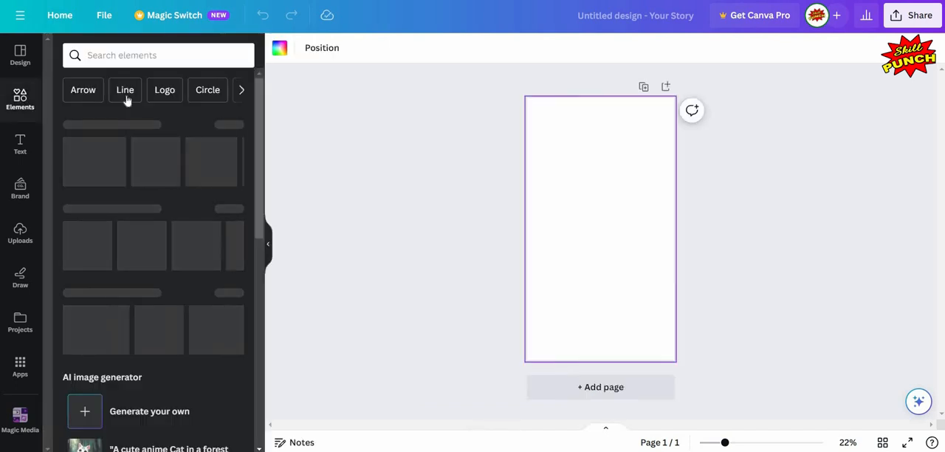
{"action": "left_click", "coordinate": [149, 55]}
{"action": "type", "text": "pin"}
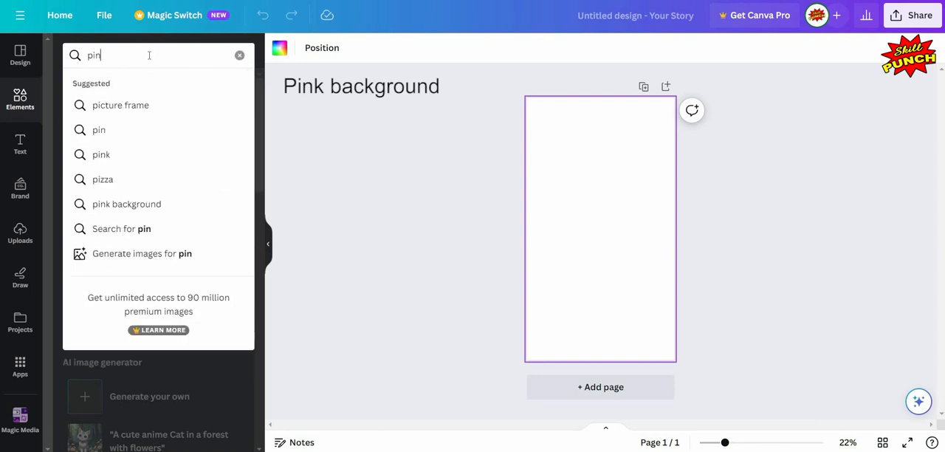
{"action": "type", "text": "k backgro"}
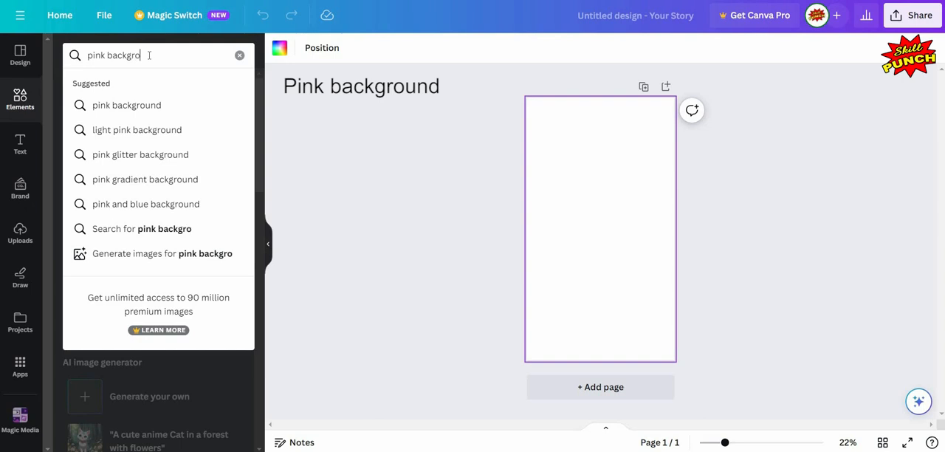
{"action": "type", "text": "und"}
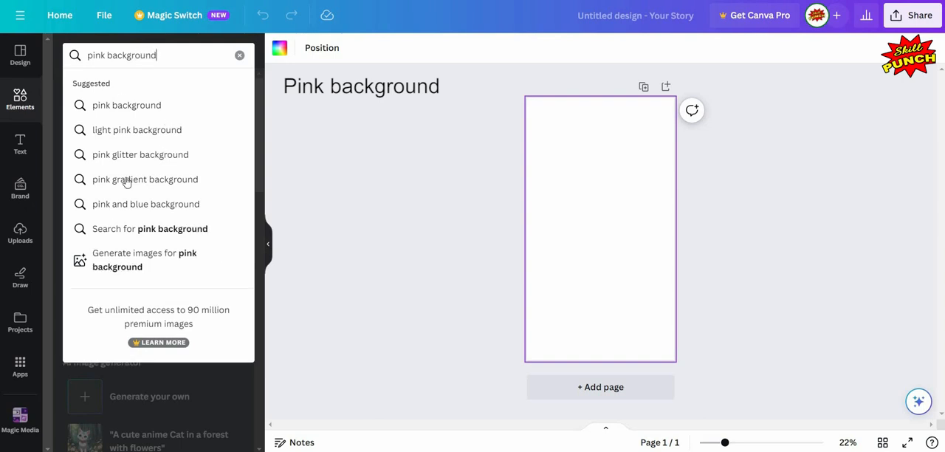
{"action": "left_click", "coordinate": [151, 230]}
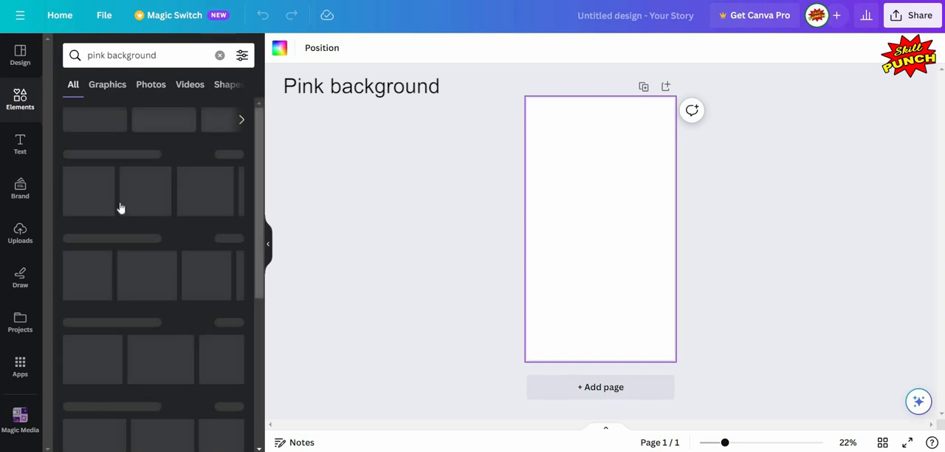
{"action": "left_click", "coordinate": [116, 98]}
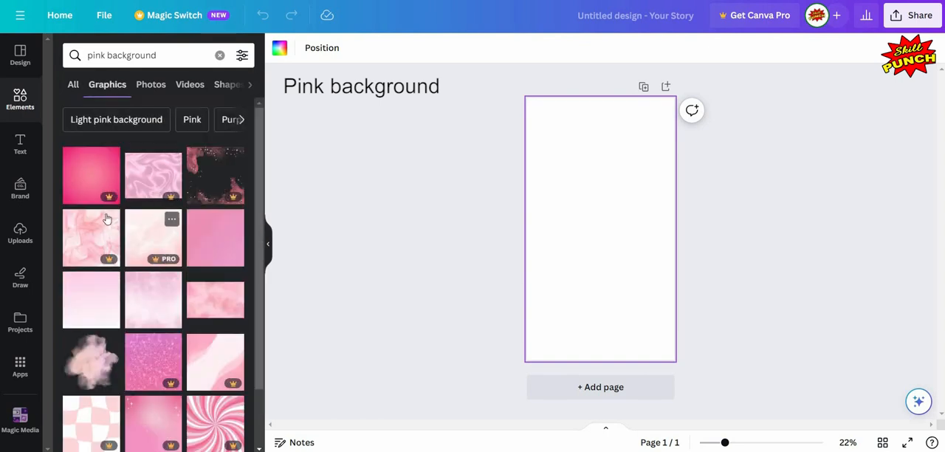
Step: Add the free landscape pink watercolor graphic from the search results to the page
{"action": "scroll", "coordinate": [107, 219], "scroll_direction": "down", "scroll_amount": 1}
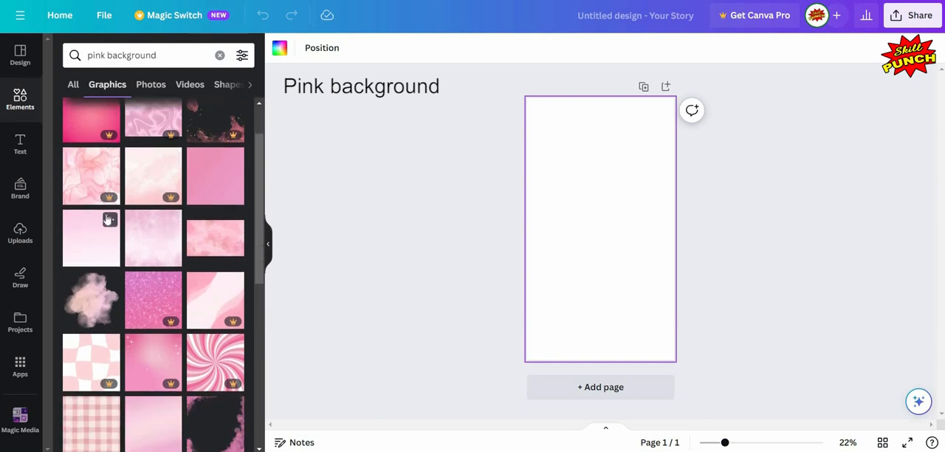
{"action": "scroll", "coordinate": [107, 219], "scroll_direction": "down", "scroll_amount": 1}
{"action": "scroll", "coordinate": [107, 219], "scroll_direction": "down", "scroll_amount": 2}
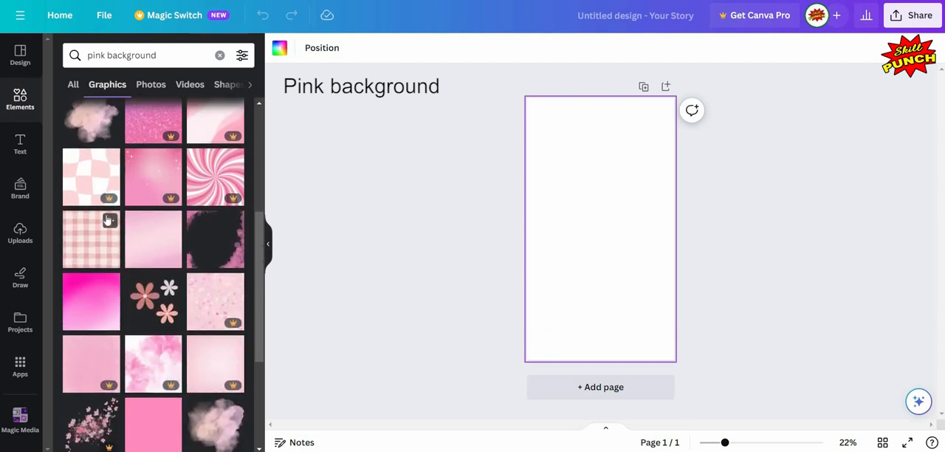
{"action": "scroll", "coordinate": [107, 219], "scroll_direction": "down", "scroll_amount": 2}
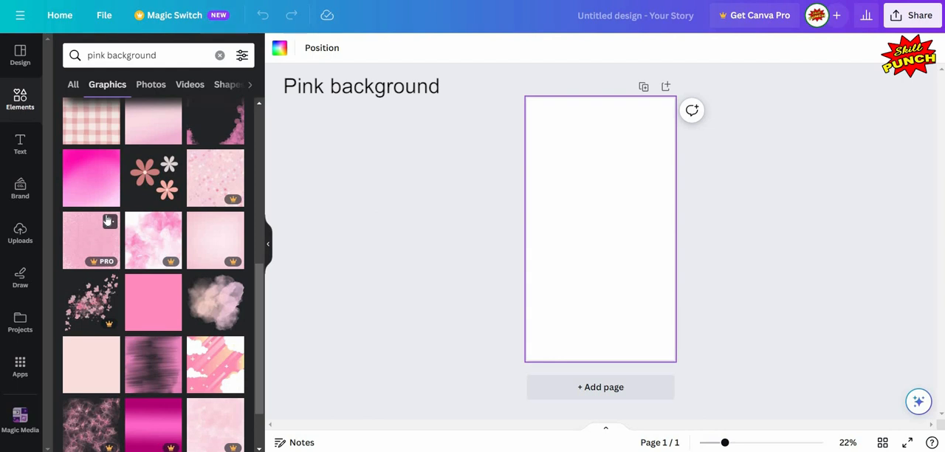
{"action": "scroll", "coordinate": [107, 220], "scroll_direction": "down", "scroll_amount": 2}
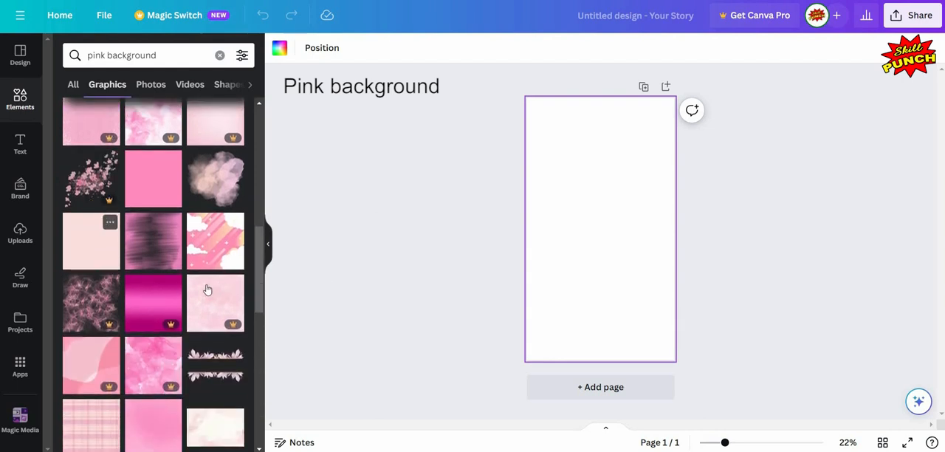
{"action": "scroll", "coordinate": [168, 366], "scroll_direction": "down", "scroll_amount": 1}
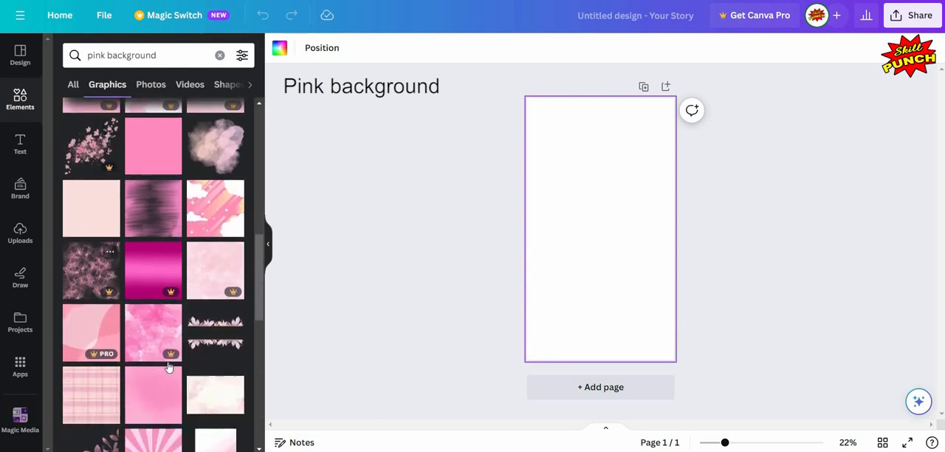
{"action": "mouse_move", "coordinate": [169, 367]}
{"action": "scroll", "coordinate": [168, 367], "scroll_direction": "up", "scroll_amount": 1}
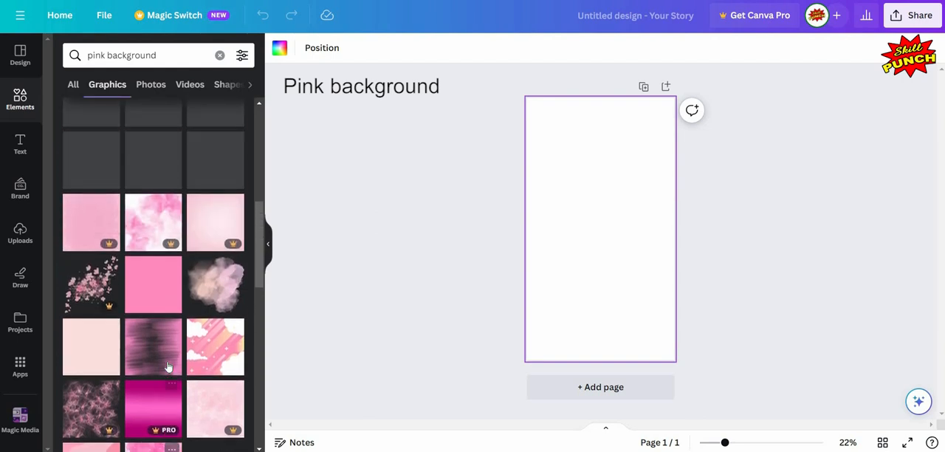
{"action": "scroll", "coordinate": [168, 366], "scroll_direction": "up", "scroll_amount": 3}
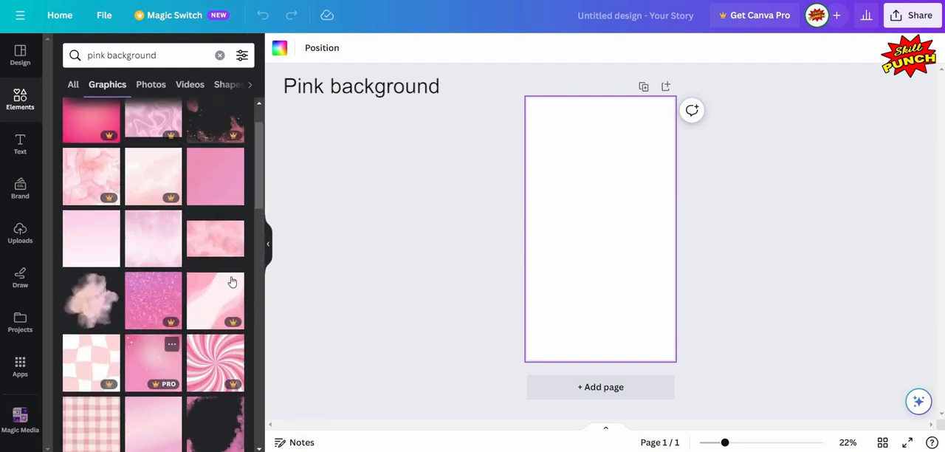
{"action": "scroll", "coordinate": [231, 281], "scroll_direction": "up", "scroll_amount": 1}
{"action": "left_click", "coordinate": [228, 290]}
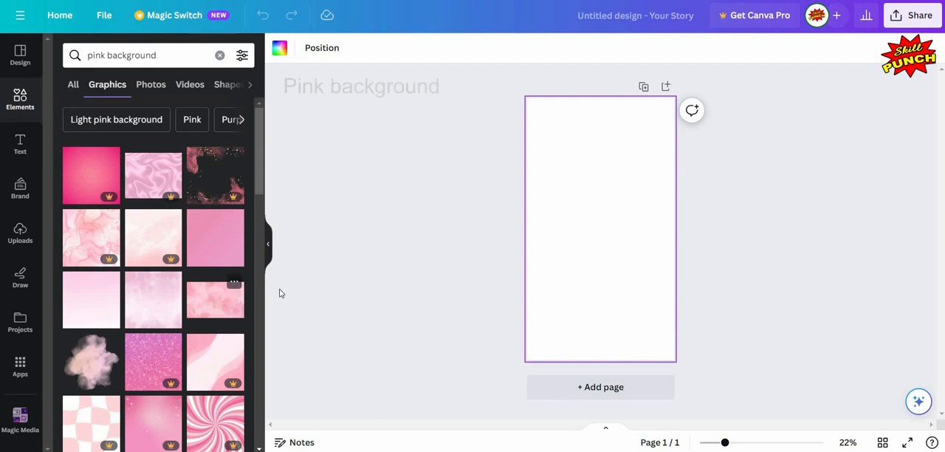
{"action": "left_click", "coordinate": [268, 244]}
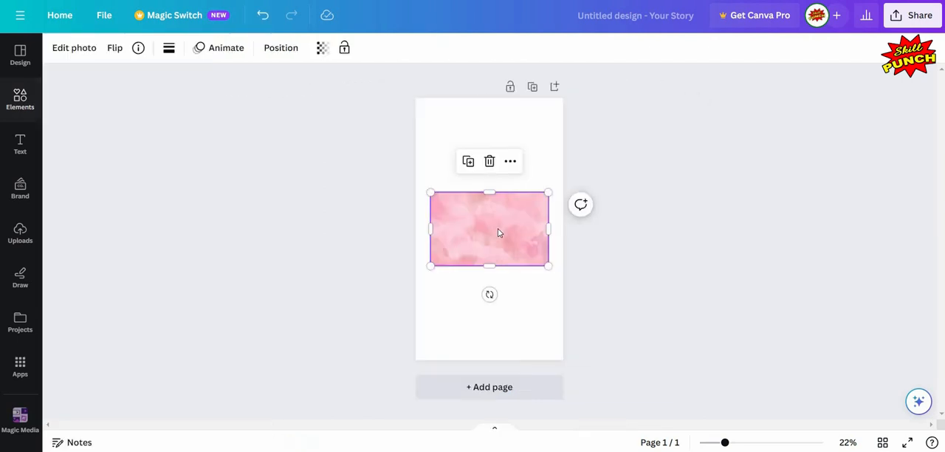
Step: Rotate the pink watercolor image to -90° and enlarge it to fill the whole page
{"action": "left_click", "coordinate": [465, 287]}
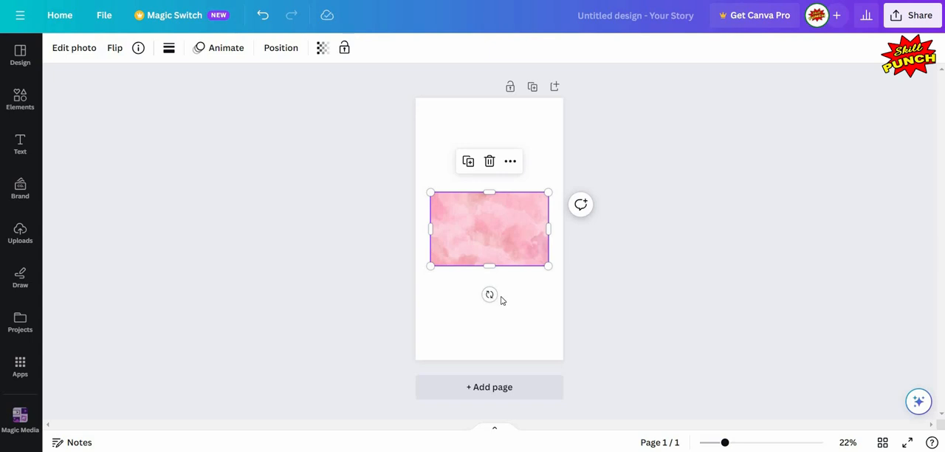
{"action": "left_click_drag", "start_coordinate": [489, 295], "coordinate": [561, 267]}
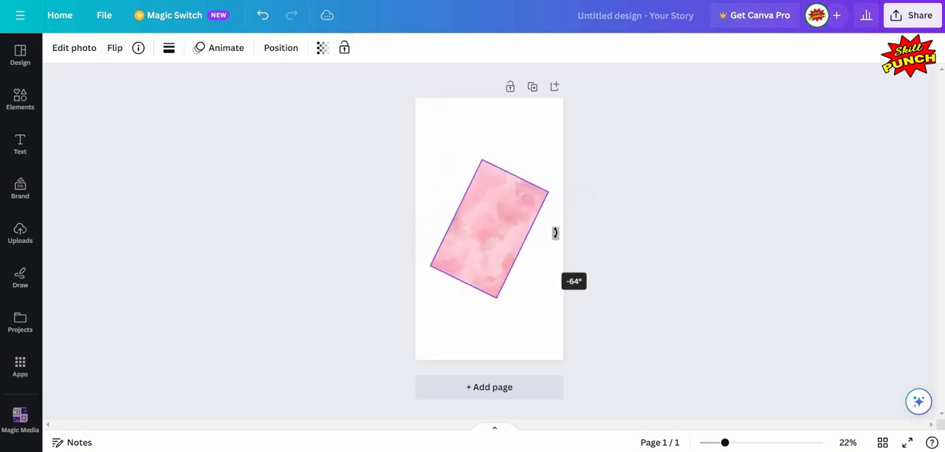
{"action": "left_click_drag", "start_coordinate": [555, 233], "coordinate": [557, 229]}
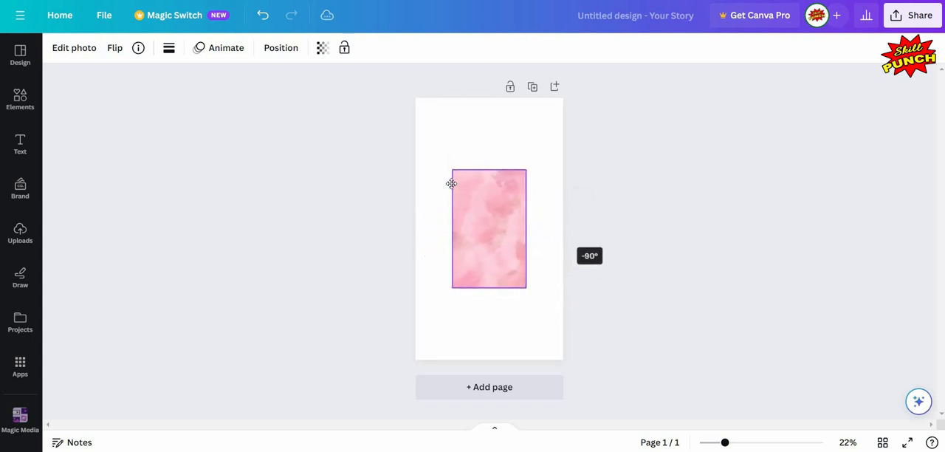
{"action": "left_click_drag", "start_coordinate": [440, 138], "coordinate": [551, 314]}
{"action": "left_click_drag", "start_coordinate": [476, 347], "coordinate": [489, 360]}
{"action": "left_click", "coordinate": [713, 259]}
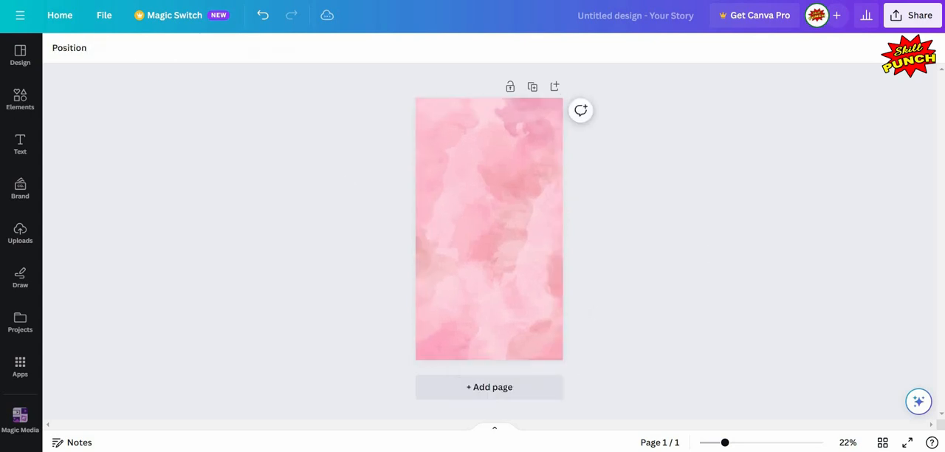
Step: Clear the previous element search and open the full Frames collection
{"action": "left_click", "coordinate": [20, 103]}
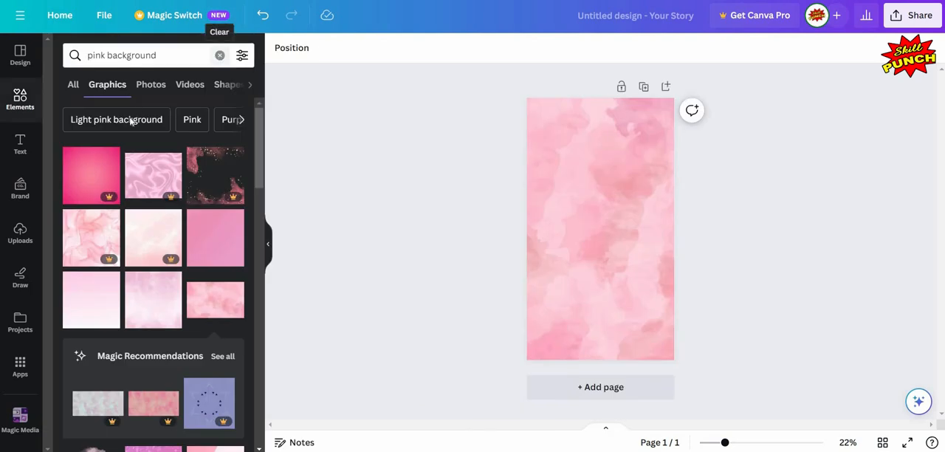
{"action": "left_click", "coordinate": [219, 55]}
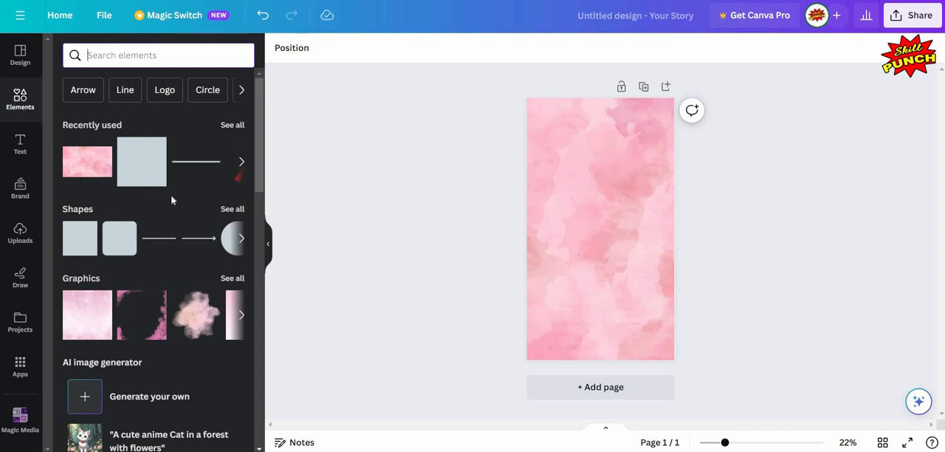
{"action": "scroll", "coordinate": [171, 199], "scroll_direction": "down", "scroll_amount": 8}
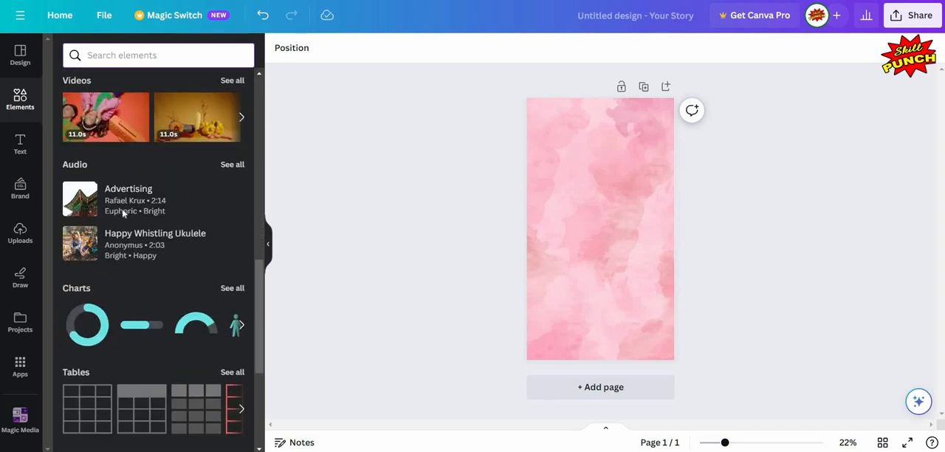
{"action": "scroll", "coordinate": [123, 212], "scroll_direction": "down", "scroll_amount": 4}
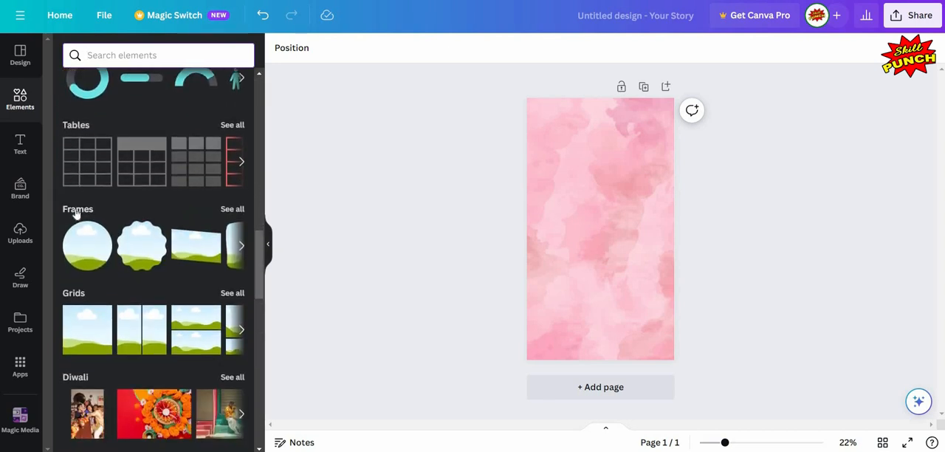
{"action": "left_click", "coordinate": [158, 208]}
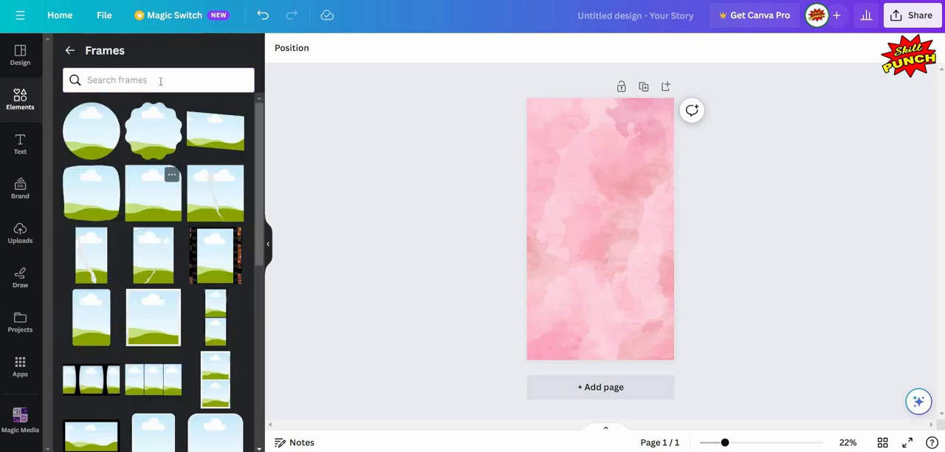
Step: Search the frames for "photo" and add the single Polaroid-style frame to the page
{"action": "left_click", "coordinate": [161, 81]}
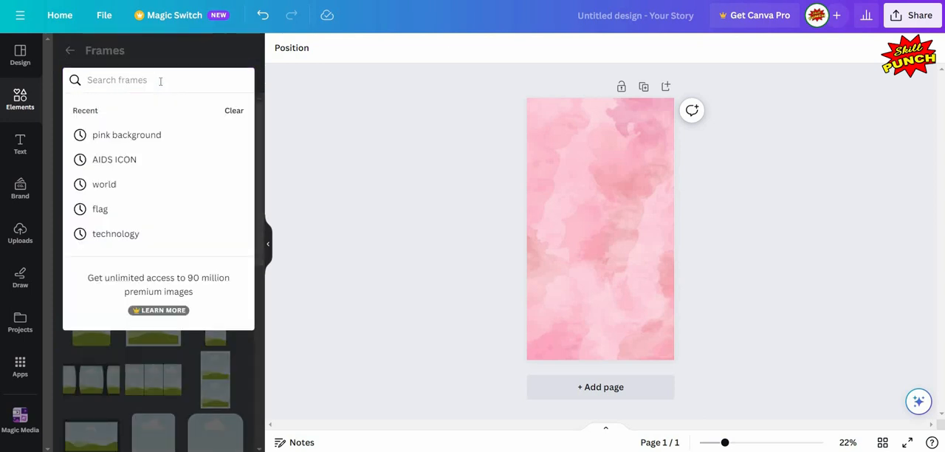
{"action": "type", "text": "photo"}
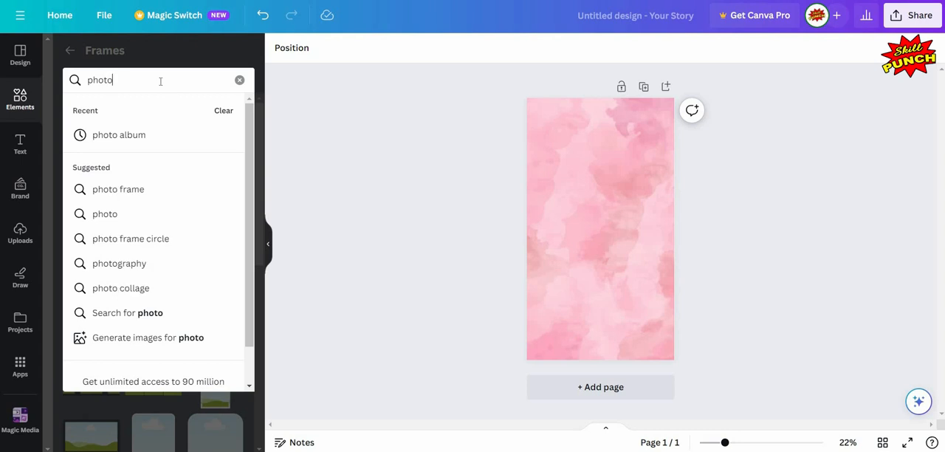
{"action": "left_click", "coordinate": [148, 299]}
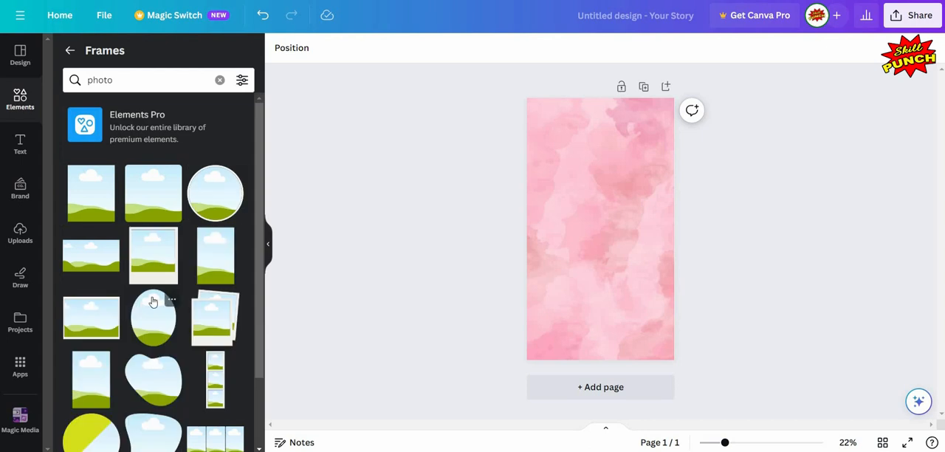
{"action": "scroll", "coordinate": [157, 301], "scroll_direction": "down", "scroll_amount": 3}
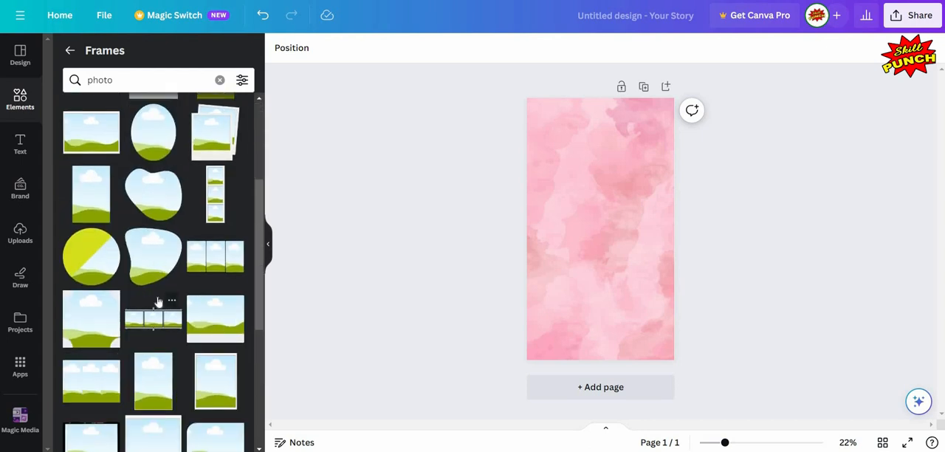
{"action": "scroll", "coordinate": [158, 301], "scroll_direction": "up", "scroll_amount": 3}
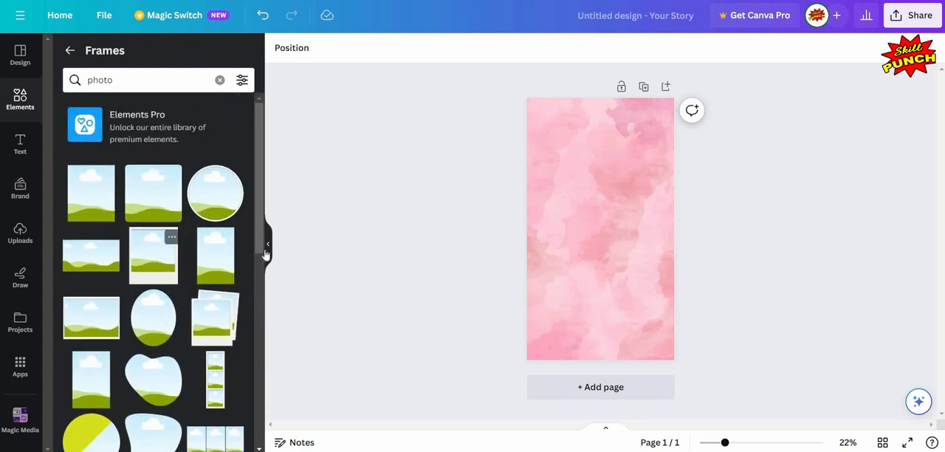
{"action": "left_click", "coordinate": [269, 242]}
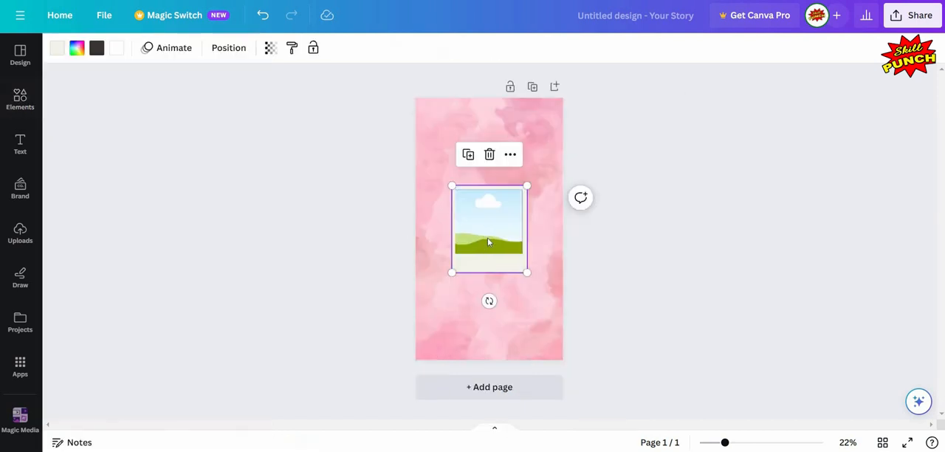
Step: Enlarge the Polaroid frame slightly and place it horizontally centered in the upper half of the page
{"action": "left_click", "coordinate": [486, 231]}
{"action": "left_click_drag", "start_coordinate": [477, 190], "coordinate": [465, 138]}
{"action": "left_click_drag", "start_coordinate": [515, 221], "coordinate": [532, 239]}
{"action": "left_click_drag", "start_coordinate": [485, 188], "coordinate": [489, 198]}
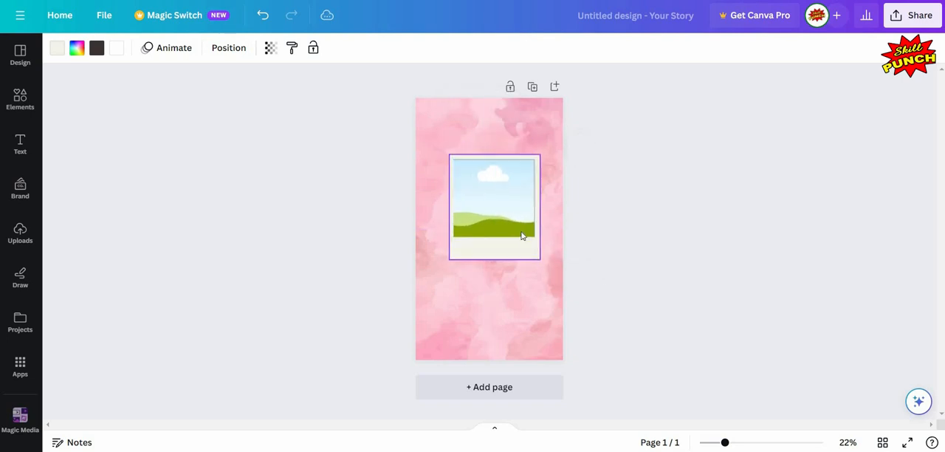
{"action": "left_click_drag", "start_coordinate": [522, 232], "coordinate": [521, 246]}
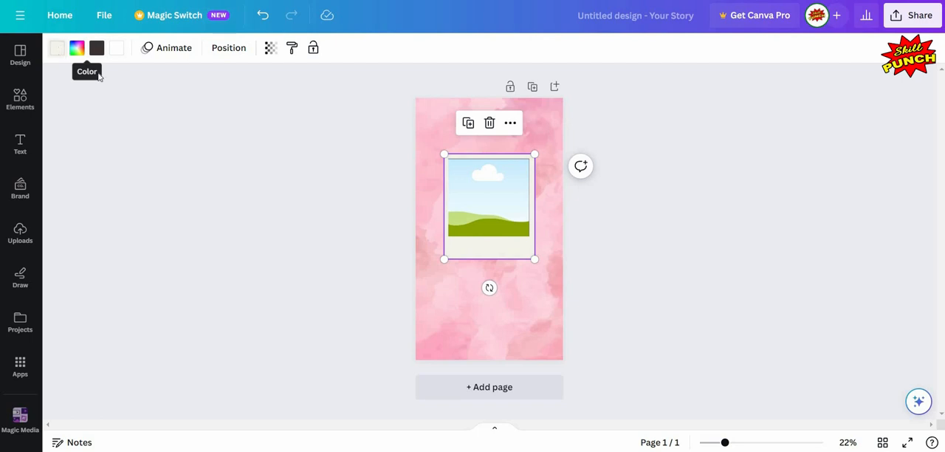
Step: Change the Polaroid frame's cream border color to white (#ffffff)
{"action": "left_click", "coordinate": [57, 48]}
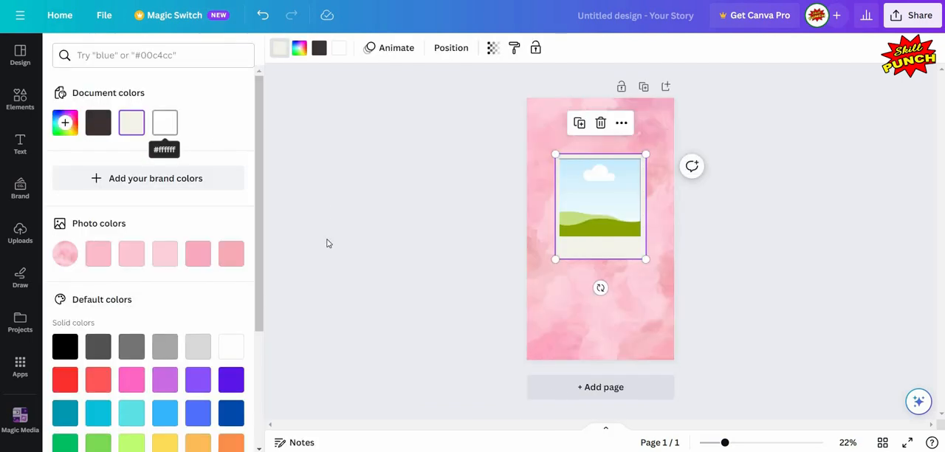
{"action": "left_click", "coordinate": [165, 123]}
{"action": "left_click", "coordinate": [509, 234]}
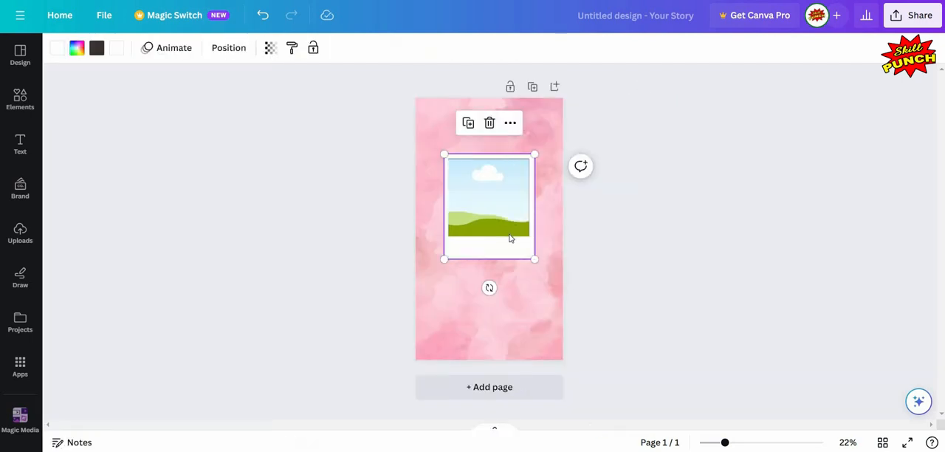
Step: Tilt the Polaroid frame clockwise, enlarge it slightly and keep it in the upper half of the page
{"action": "left_click", "coordinate": [533, 274]}
{"action": "left_click", "coordinate": [506, 259]}
{"action": "mouse_move", "coordinate": [521, 267]}
{"action": "left_mouse_down"}
{"action": "mouse_move", "coordinate": [523, 247]}
{"action": "mouse_move", "coordinate": [535, 259]}
{"action": "mouse_move", "coordinate": [530, 254]}
{"action": "left_mouse_up"}
{"action": "left_click_drag", "start_coordinate": [487, 282], "coordinate": [461, 277]}
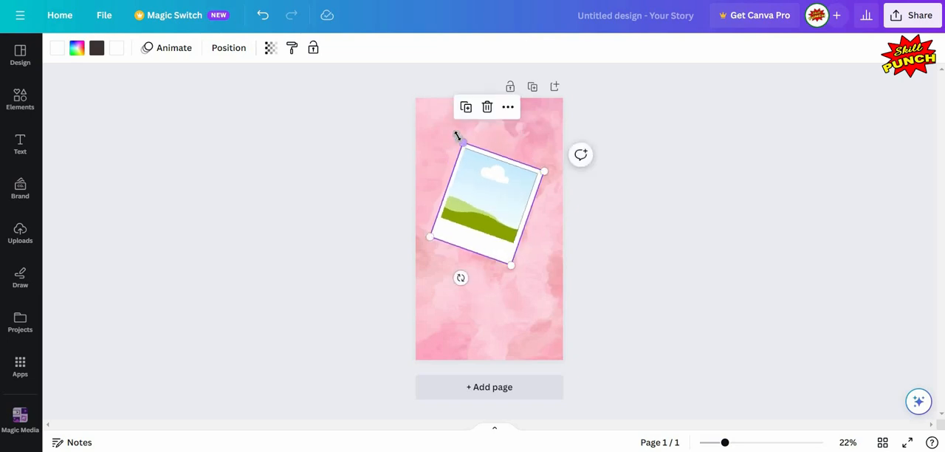
{"action": "left_click_drag", "start_coordinate": [456, 133], "coordinate": [457, 128]}
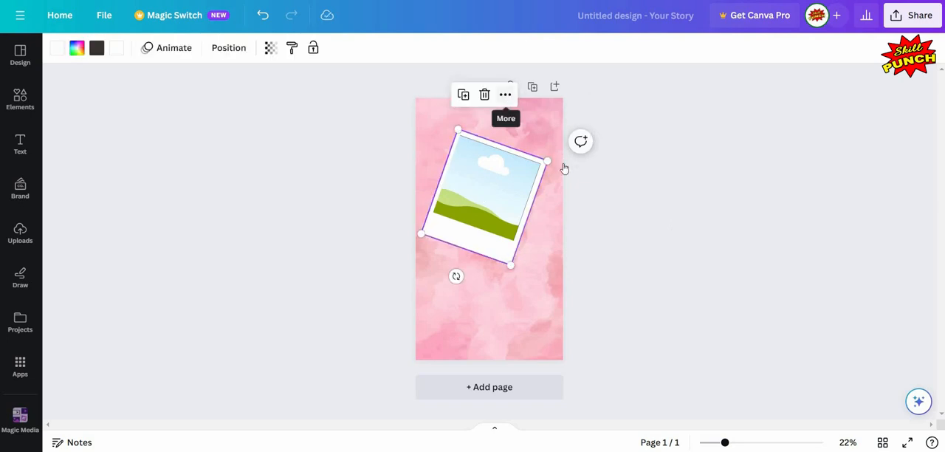
Step: Duplicate the Polaroid frame, place the copy below the original with a slight overlap and rotate it to -13°
{"action": "left_click", "coordinate": [505, 94]}
{"action": "left_click", "coordinate": [545, 163]}
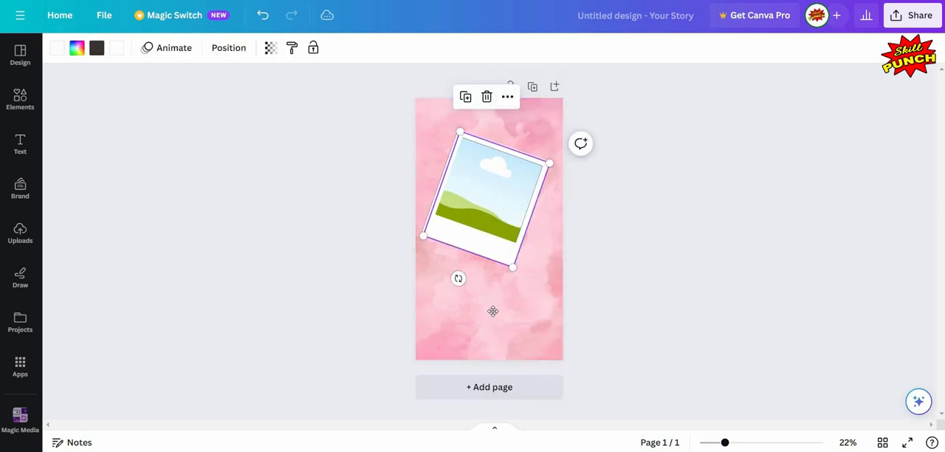
{"action": "left_click_drag", "start_coordinate": [483, 238], "coordinate": [496, 322]}
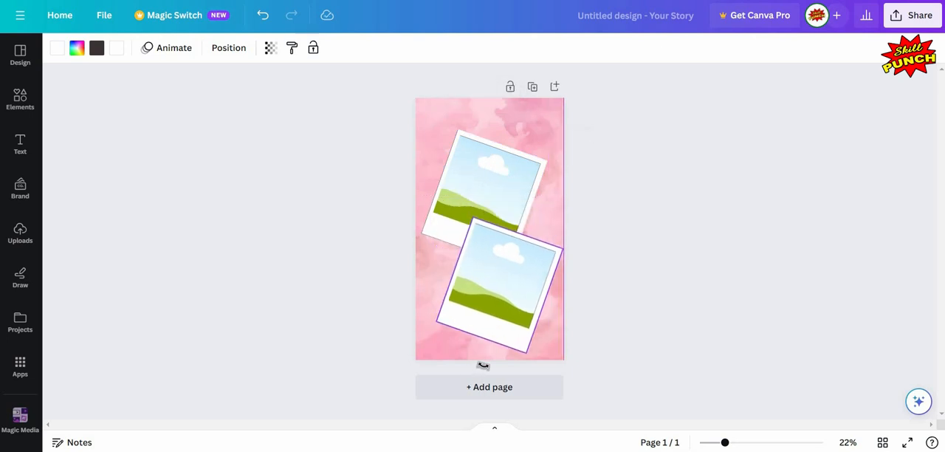
{"action": "left_click_drag", "start_coordinate": [471, 362], "coordinate": [515, 350]}
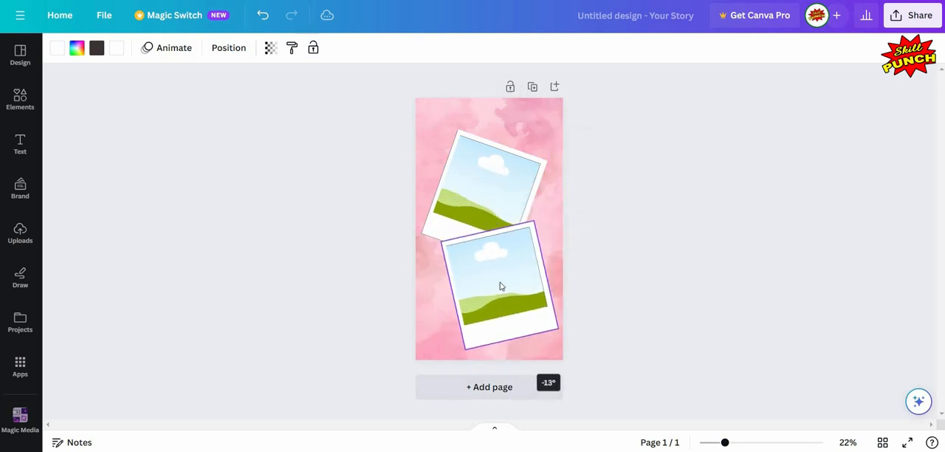
{"action": "left_click_drag", "start_coordinate": [499, 272], "coordinate": [496, 261]}
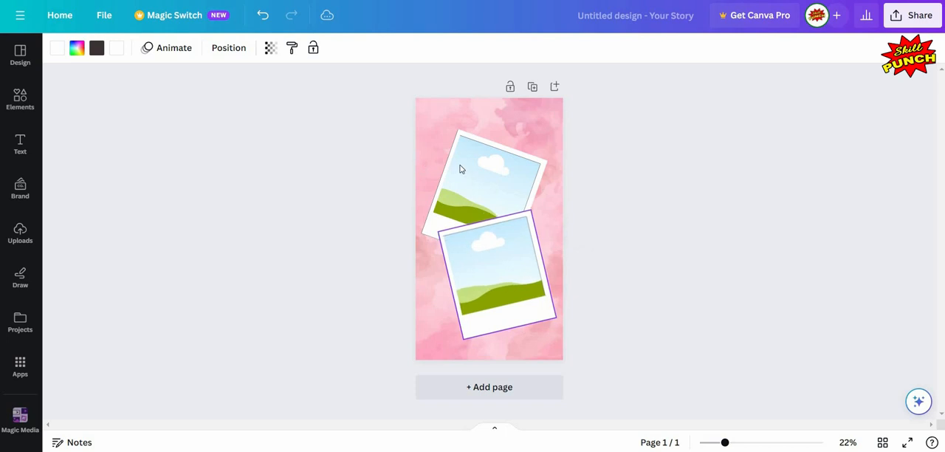
Step: Move the upper Polaroid closer to the page top and shift the lower one up against the page's right edge
{"action": "left_click_drag", "start_coordinate": [459, 137], "coordinate": [459, 116]}
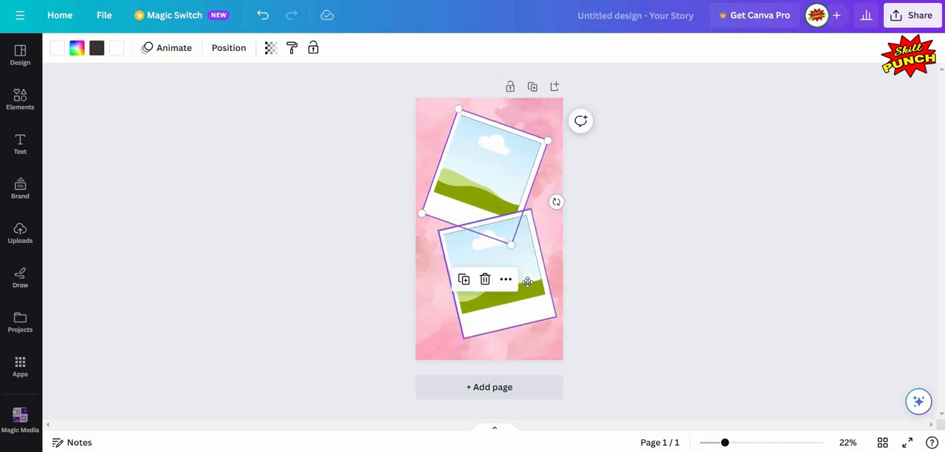
{"action": "left_click_drag", "start_coordinate": [529, 282], "coordinate": [538, 280]}
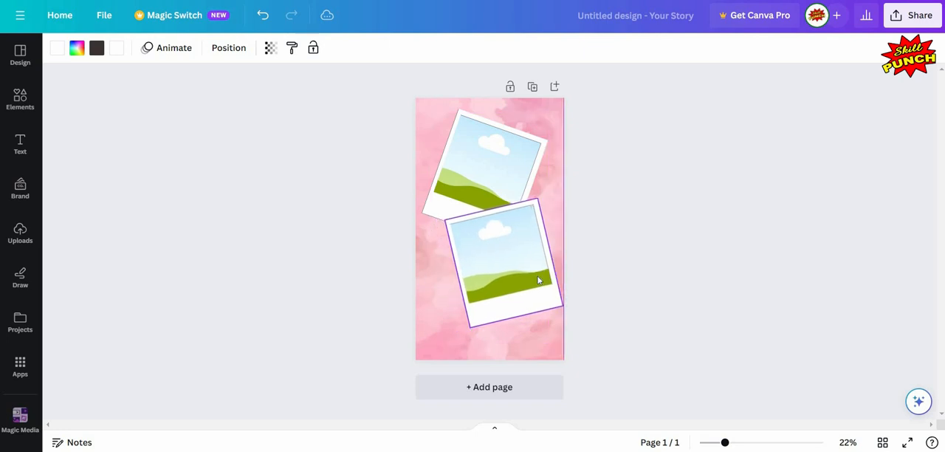
{"action": "left_click", "coordinate": [693, 271]}
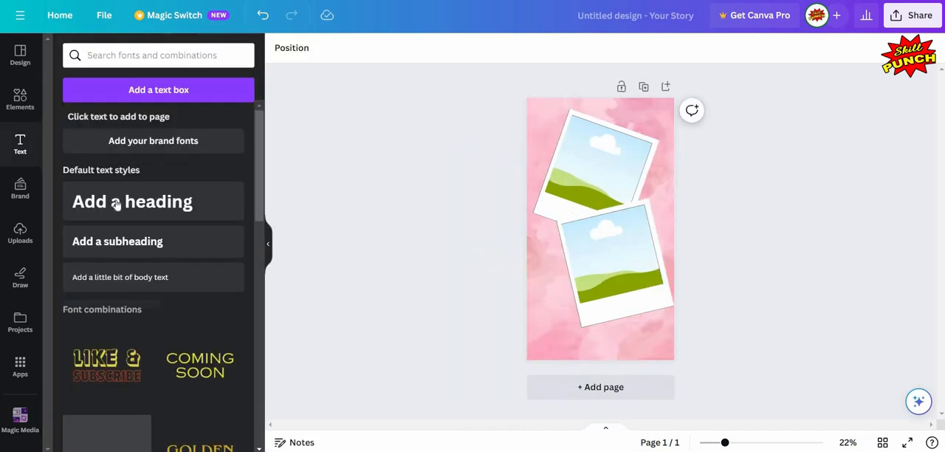
Step: Add a heading text to the page and place it below the lower Polaroid frame
{"action": "left_click", "coordinate": [118, 204]}
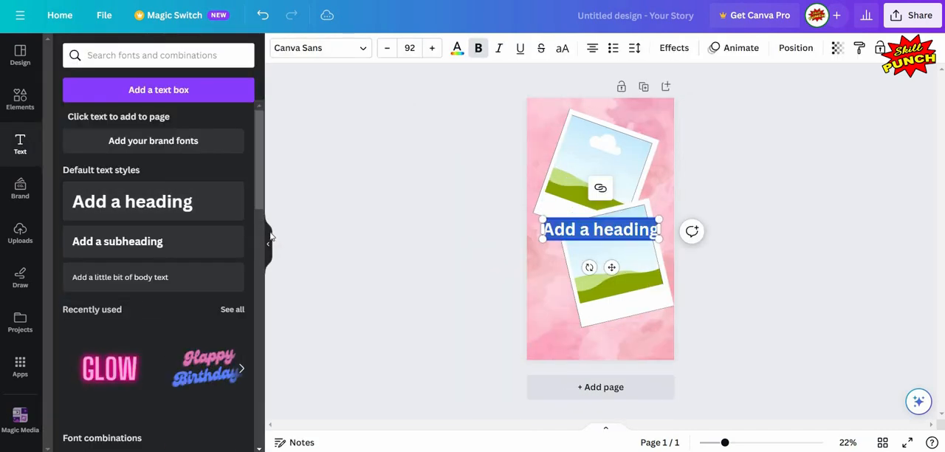
{"action": "left_click", "coordinate": [266, 238]}
{"action": "left_click", "coordinate": [459, 318]}
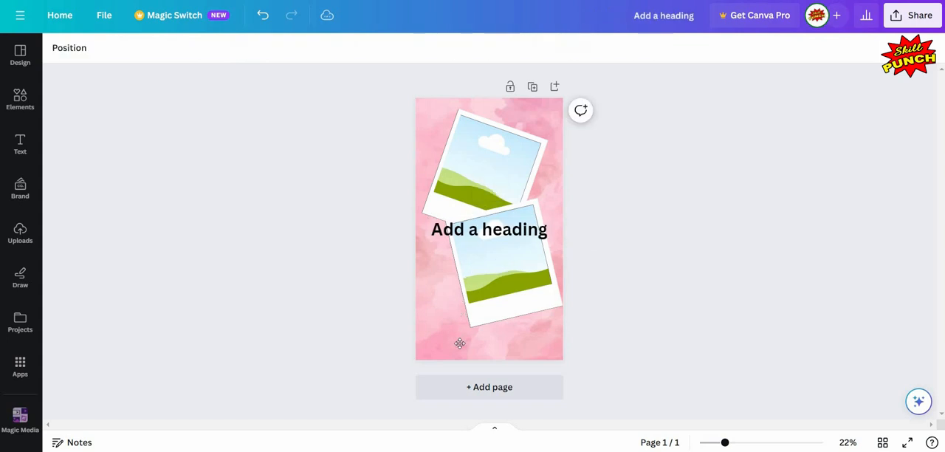
{"action": "left_click_drag", "start_coordinate": [473, 349], "coordinate": [501, 334]}
Step: Replace the heading's placeholder text with "Friends Forever"
{"action": "double_click", "coordinate": [500, 334]}
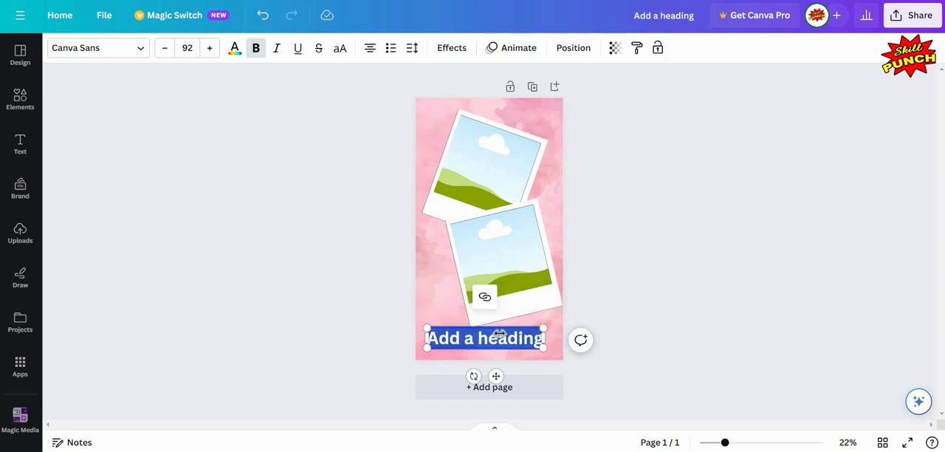
{"action": "type", "text": "Fr"}
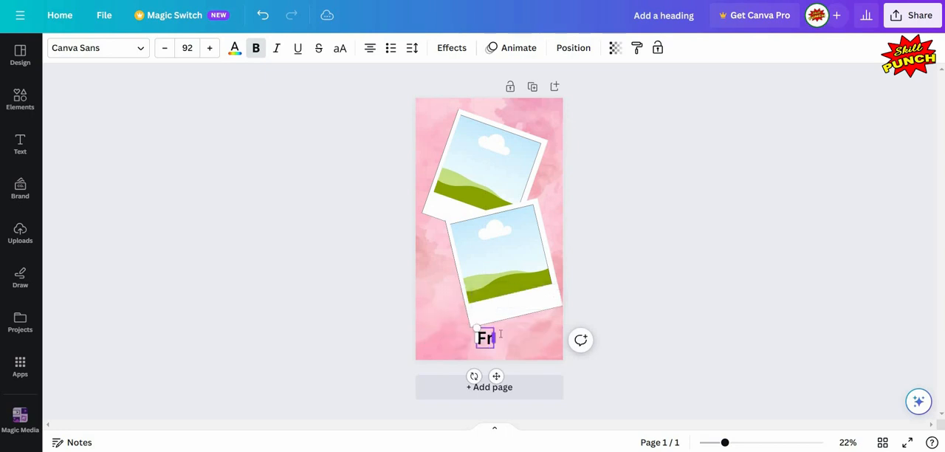
{"action": "type", "text": "iends"}
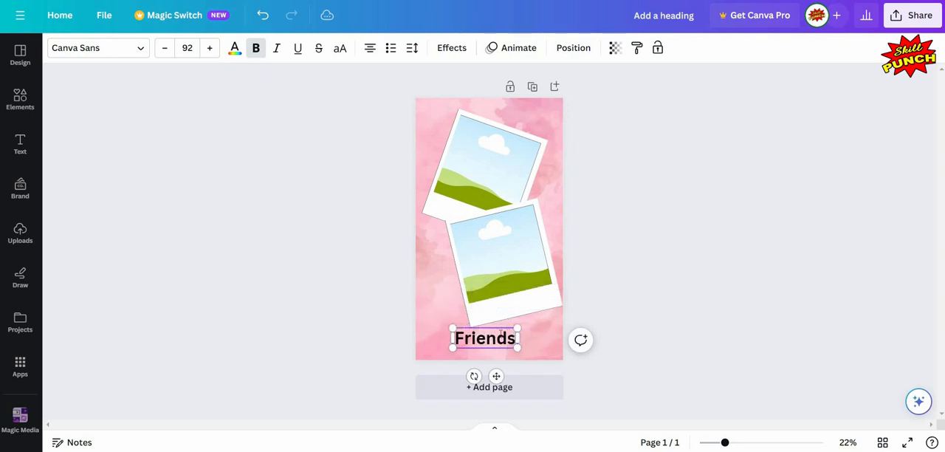
{"action": "type", "text": " For"}
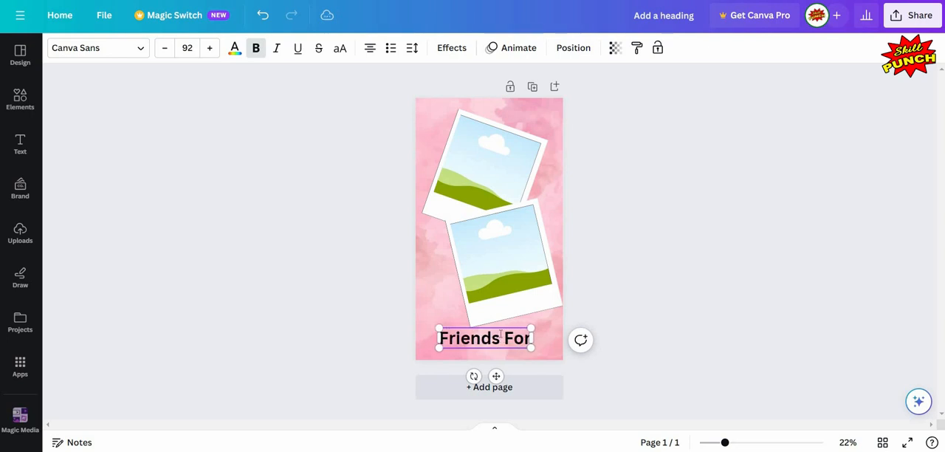
{"action": "type", "text": "ever"}
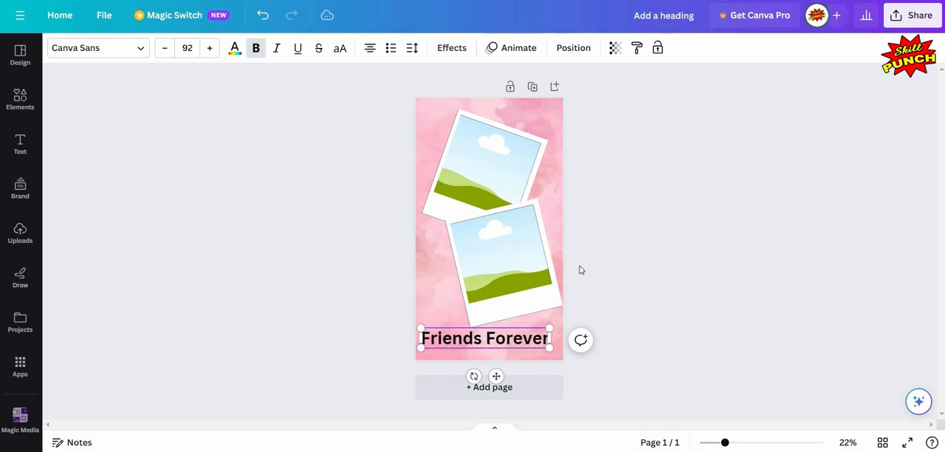
{"action": "key", "text": "Escape"}
Step: Center the "Friends Forever" heading horizontally on the page and nudge the lower Polaroid frame up slightly
{"action": "left_click", "coordinate": [497, 344]}
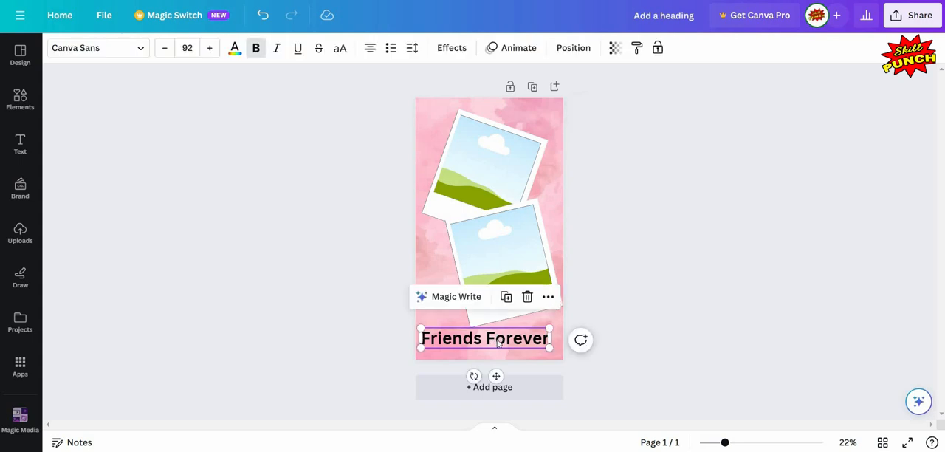
{"action": "left_click_drag", "start_coordinate": [498, 344], "coordinate": [503, 343]}
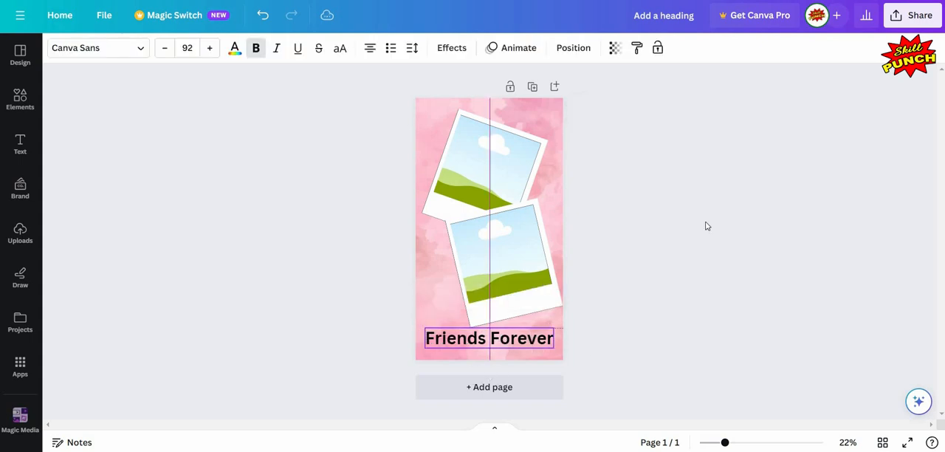
{"action": "left_click", "coordinate": [405, 174]}
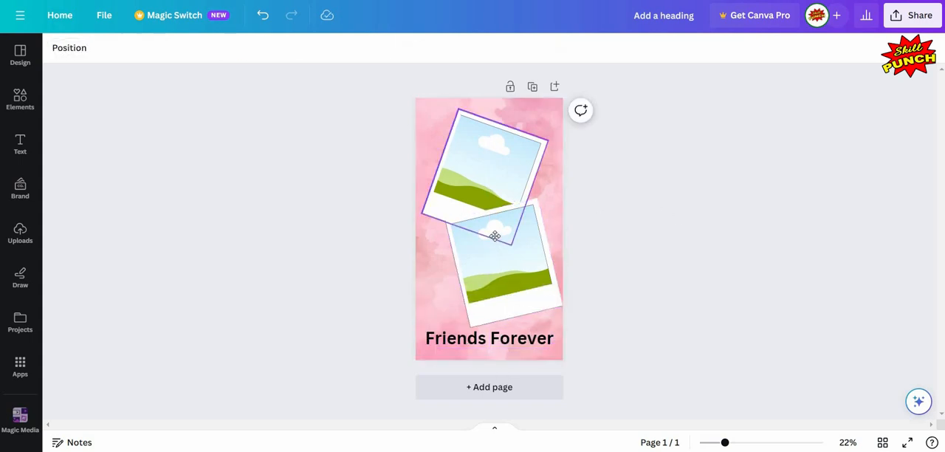
{"action": "left_click", "coordinate": [499, 231]}
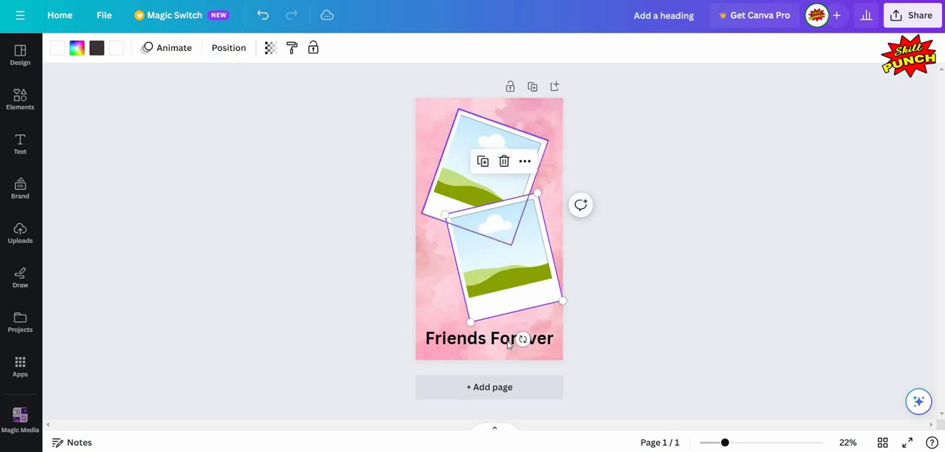
Step: Change the "Friends Forever" heading's font to Jonathan and enlarge it to size 190 beneath the lower Polaroid
{"action": "left_click", "coordinate": [517, 340]}
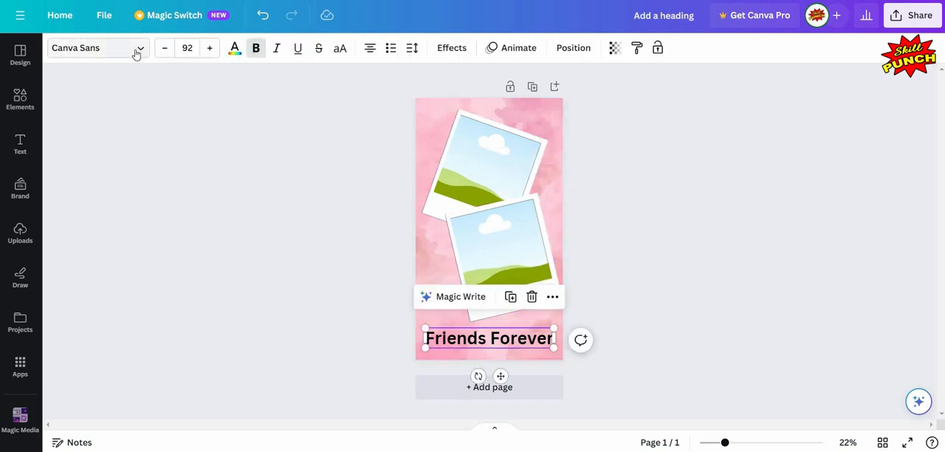
{"action": "left_click", "coordinate": [136, 48]}
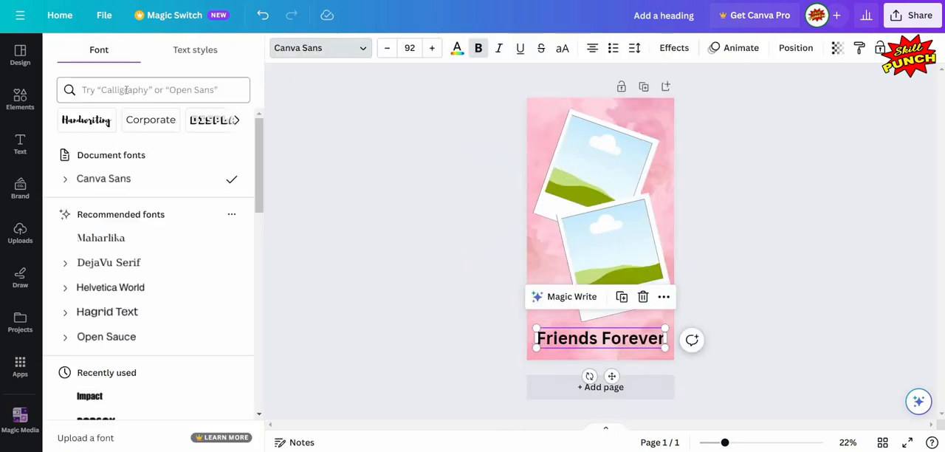
{"action": "left_click", "coordinate": [126, 90]}
{"action": "type", "text": "i"}
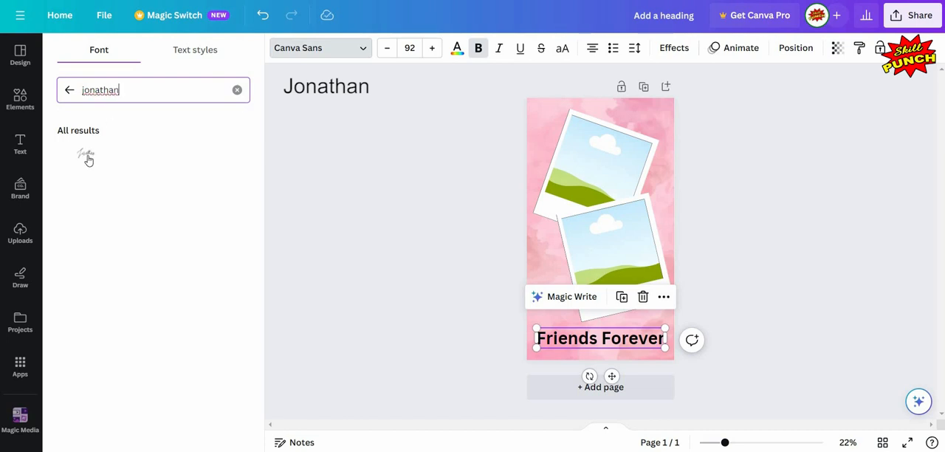
{"action": "left_click", "coordinate": [89, 159]}
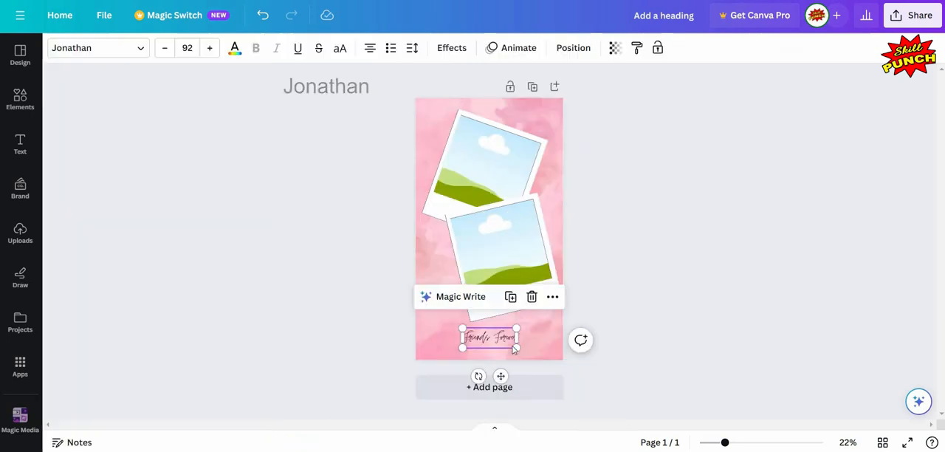
{"action": "left_click_drag", "start_coordinate": [515, 346], "coordinate": [499, 338]}
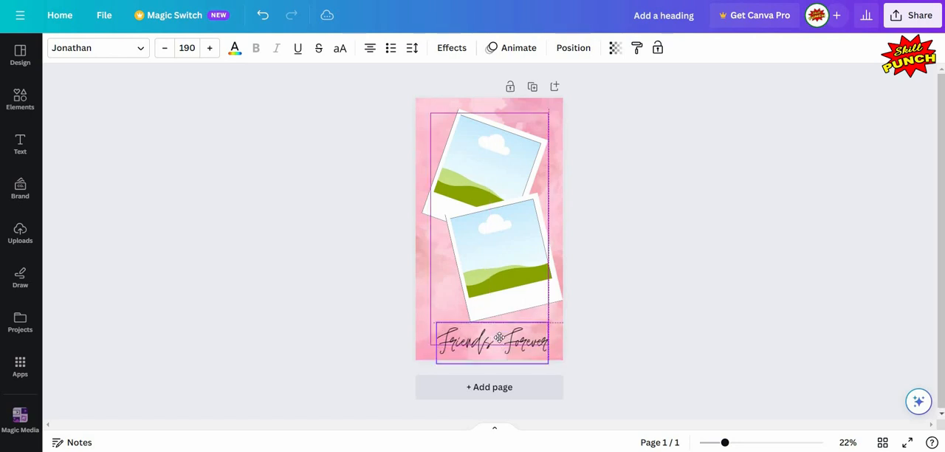
{"action": "left_click", "coordinate": [676, 279]}
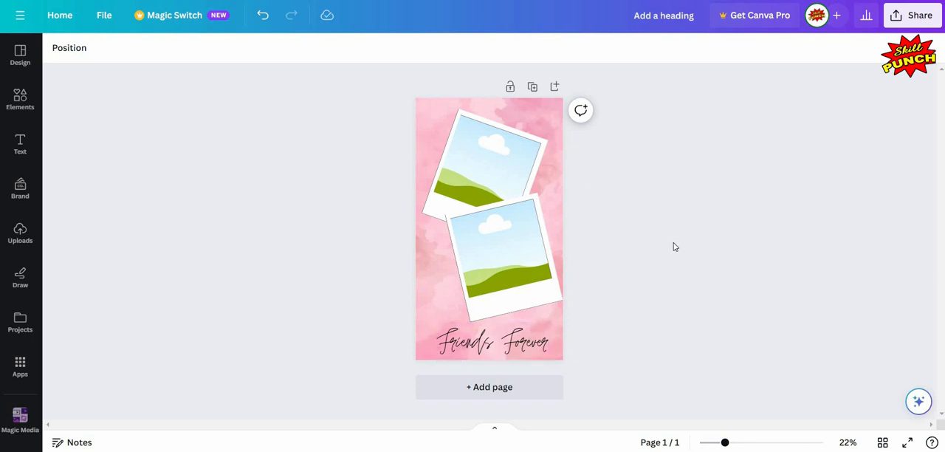
Step: Leave the Frames collection, search the elements for "leaf" and limit the results to graphics
{"action": "left_click", "coordinate": [20, 100]}
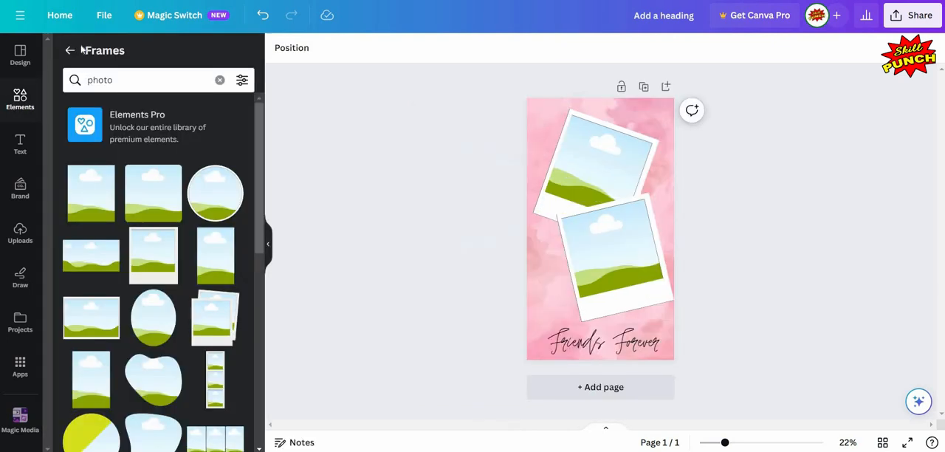
{"action": "left_click", "coordinate": [70, 50]}
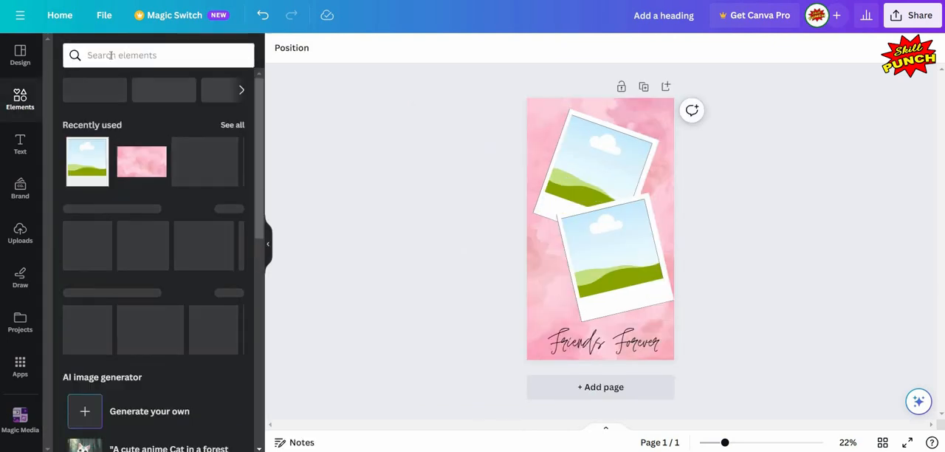
{"action": "left_click", "coordinate": [110, 56]}
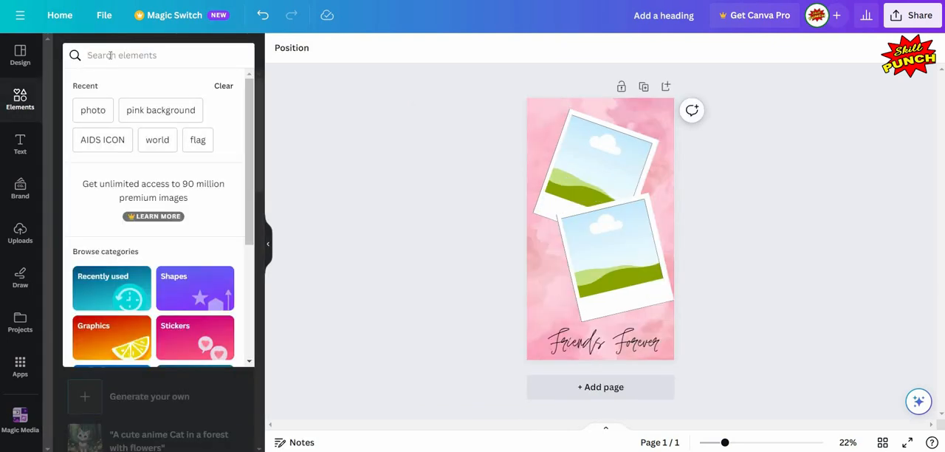
{"action": "type", "text": "leaf"}
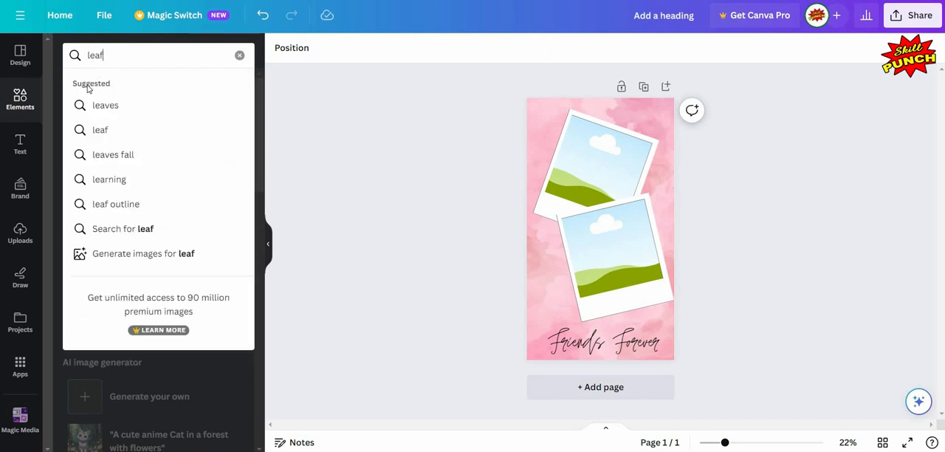
{"action": "left_click", "coordinate": [145, 229]}
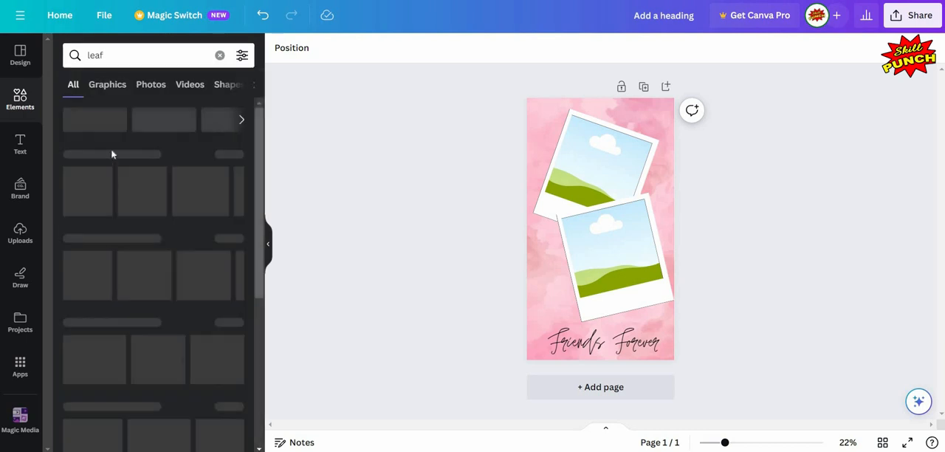
{"action": "left_click", "coordinate": [112, 95]}
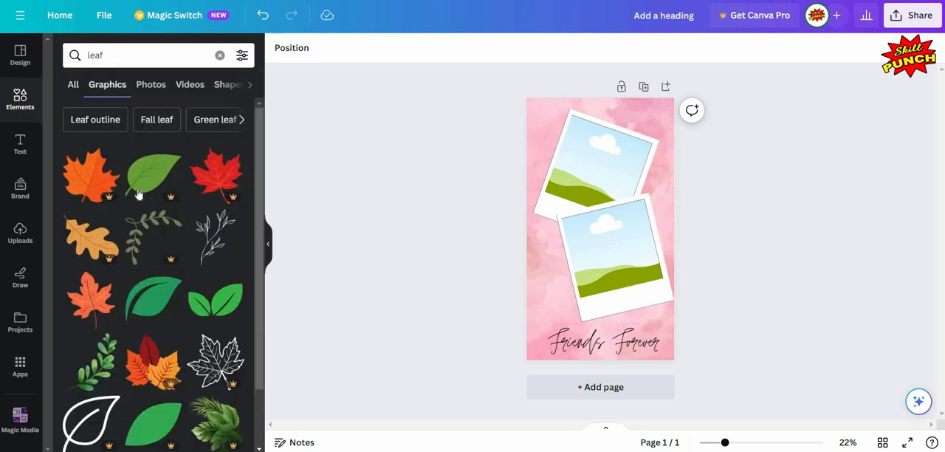
Step: Find the free berry-branch "leaf lineart" graphic among the leaf results and add it to the page
{"action": "scroll", "coordinate": [138, 194], "scroll_direction": "down", "scroll_amount": 5}
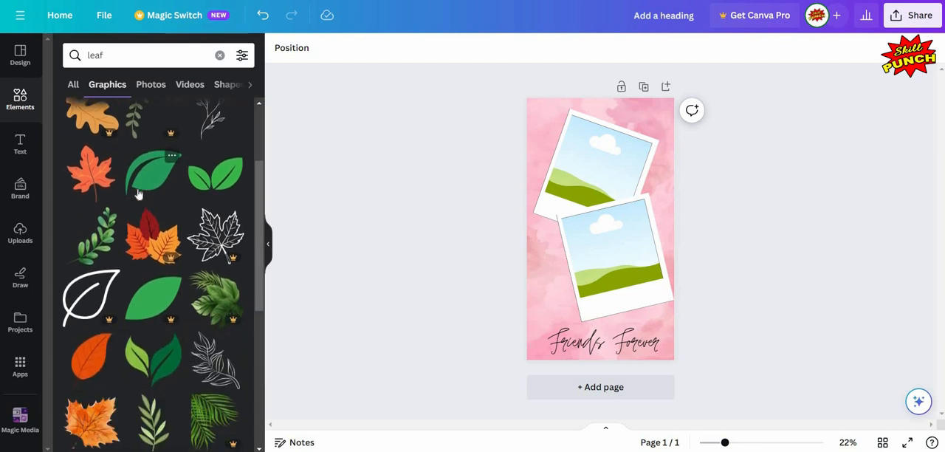
{"action": "scroll", "coordinate": [138, 193], "scroll_direction": "down", "scroll_amount": 5}
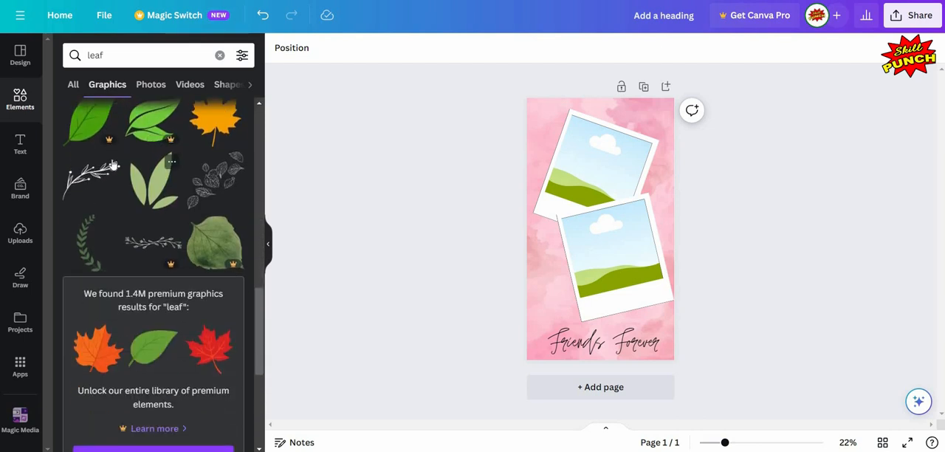
{"action": "left_click", "coordinate": [110, 162]}
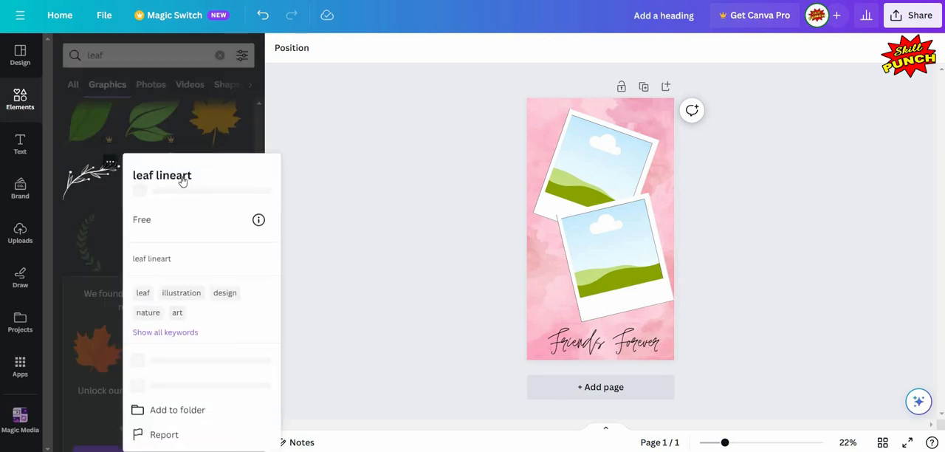
{"action": "left_click", "coordinate": [85, 176]}
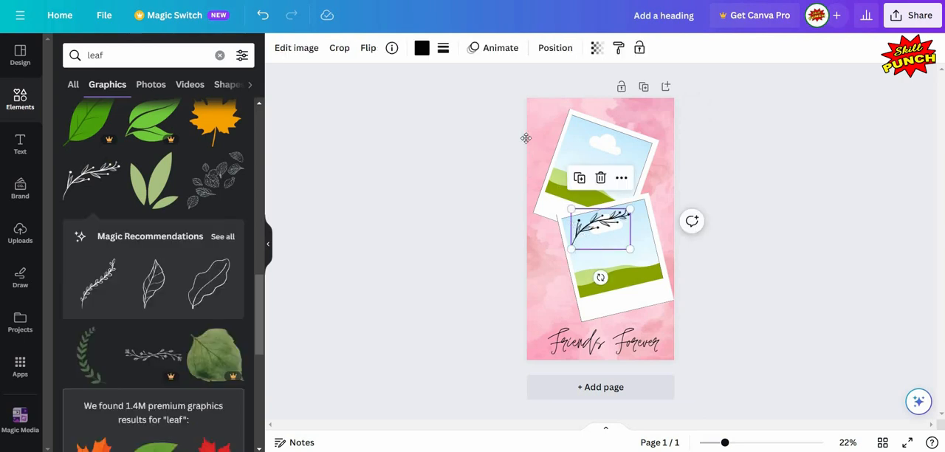
Step: Move the berry-branch graphic to the page's upper-left corner and rotate it to hang downward beside the upper Polaroid
{"action": "left_click_drag", "start_coordinate": [523, 123], "coordinate": [550, 116]}
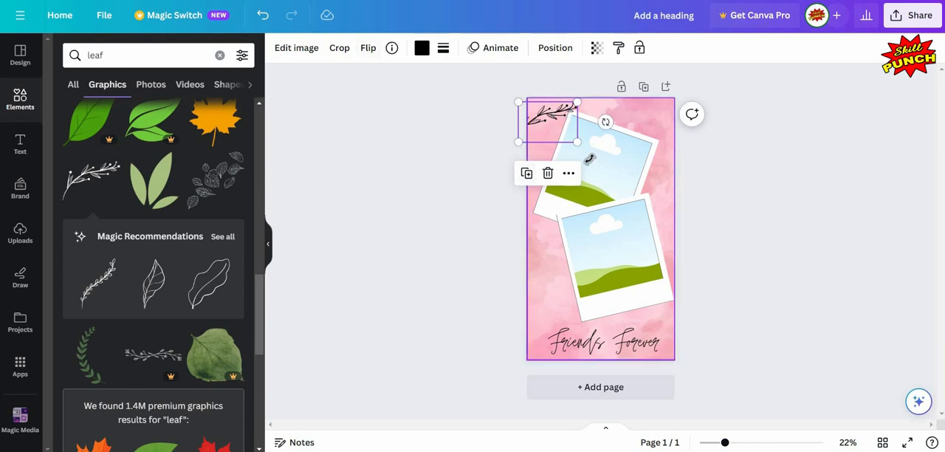
{"action": "left_click_drag", "start_coordinate": [605, 122], "coordinate": [583, 181]}
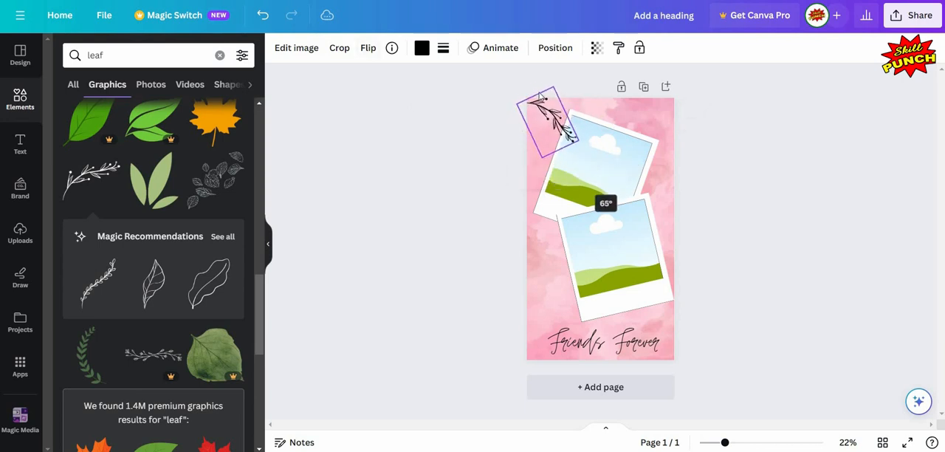
{"action": "mouse_move", "coordinate": [540, 95]}
{"action": "left_mouse_down"}
{"action": "mouse_move", "coordinate": [555, 111]}
{"action": "mouse_move", "coordinate": [529, 120]}
{"action": "mouse_move", "coordinate": [532, 109]}
{"action": "left_mouse_up"}
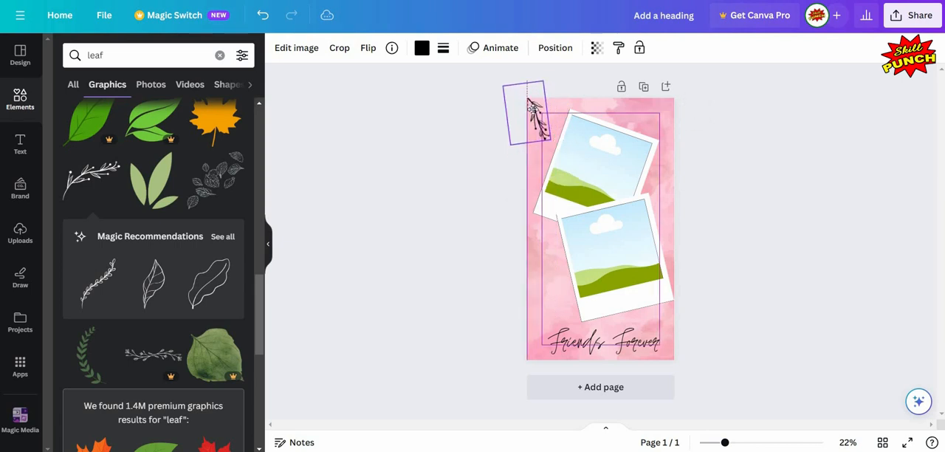
{"action": "left_click_drag", "start_coordinate": [495, 148], "coordinate": [495, 149]}
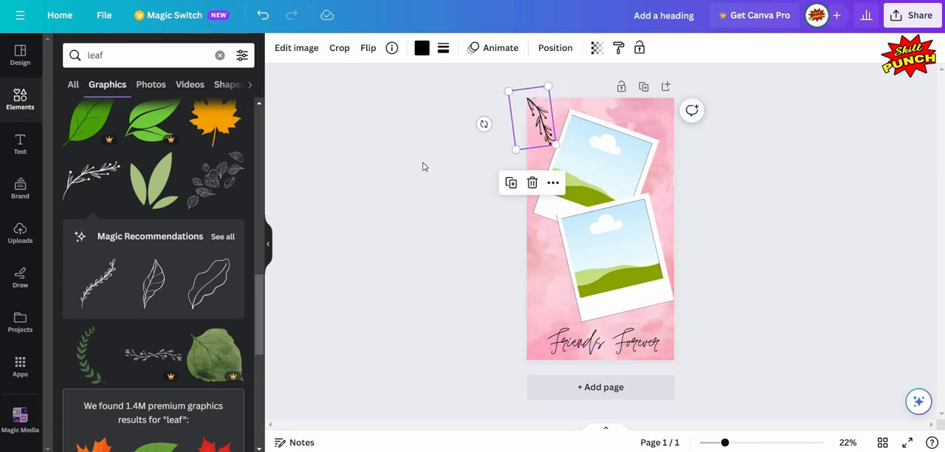
{"action": "left_click", "coordinate": [422, 165]}
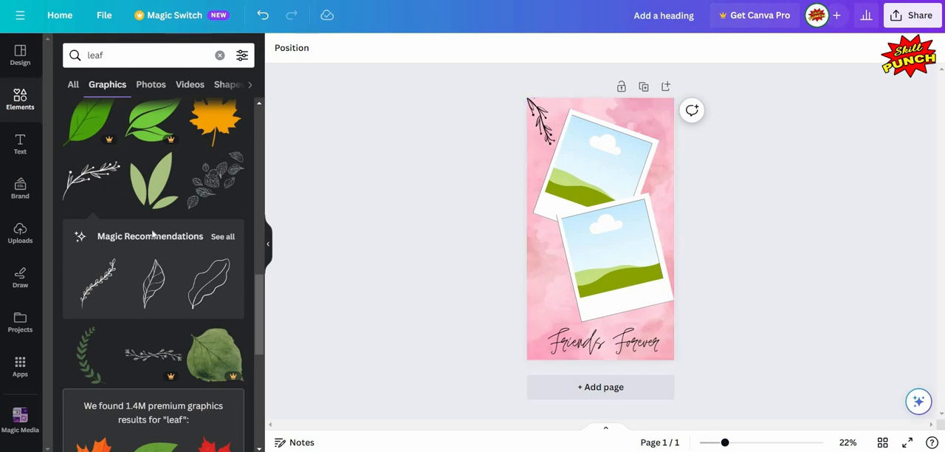
Step: Add the recommended leafy-branch "leaf lineart" graphic to the page and collapse the elements list
{"action": "left_click", "coordinate": [113, 270]}
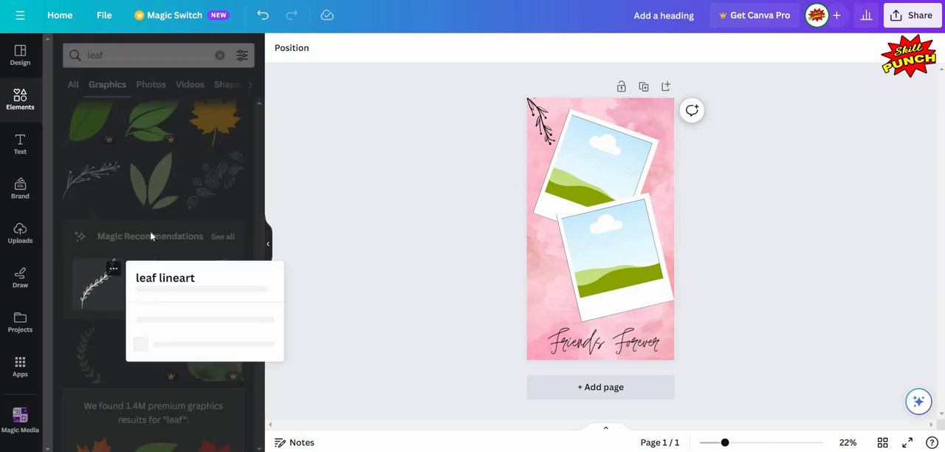
{"action": "left_click", "coordinate": [330, 290]}
{"action": "left_click", "coordinate": [99, 283]}
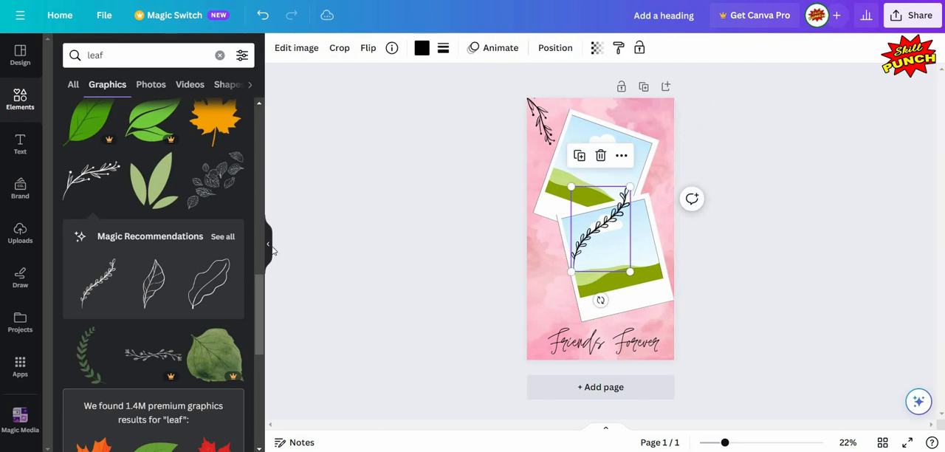
{"action": "left_click", "coordinate": [310, 255]}
{"action": "left_click", "coordinate": [268, 245]}
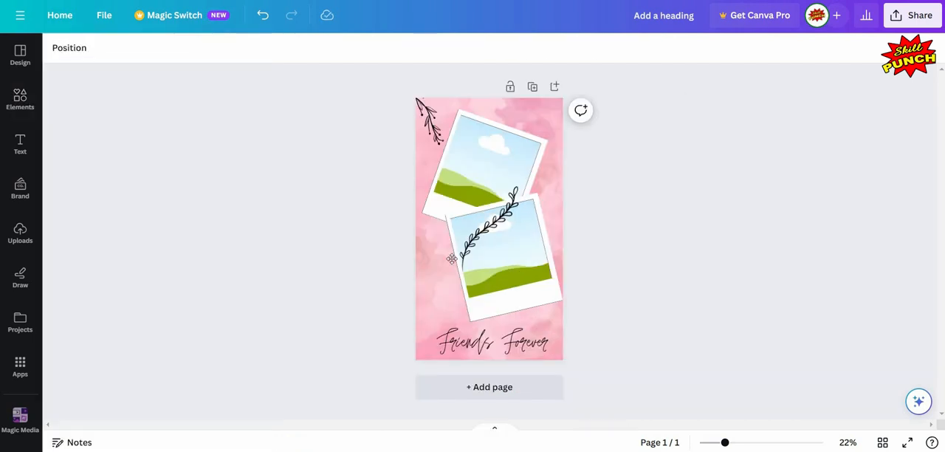
Step: Place the leafy branch against the page's right edge at about X 647, Y 381 px and send it backward behind the lower Polaroid
{"action": "left_click_drag", "start_coordinate": [506, 223], "coordinate": [506, 195]}
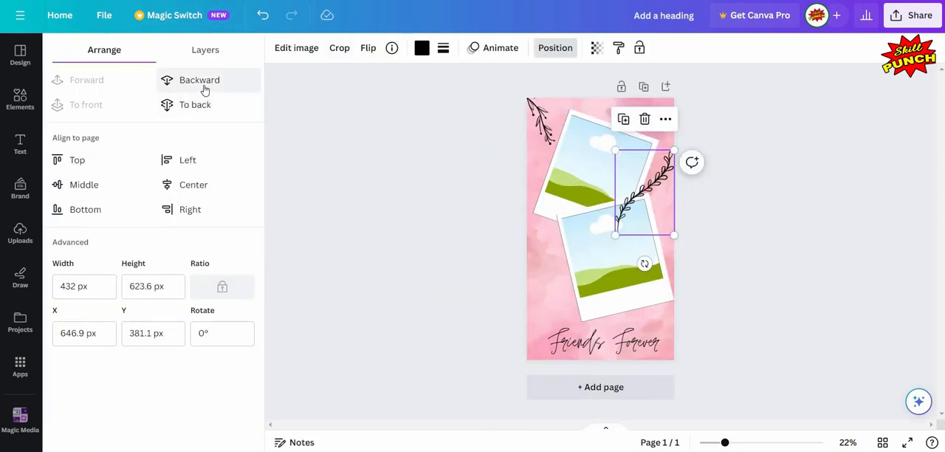
{"action": "left_click", "coordinate": [205, 90]}
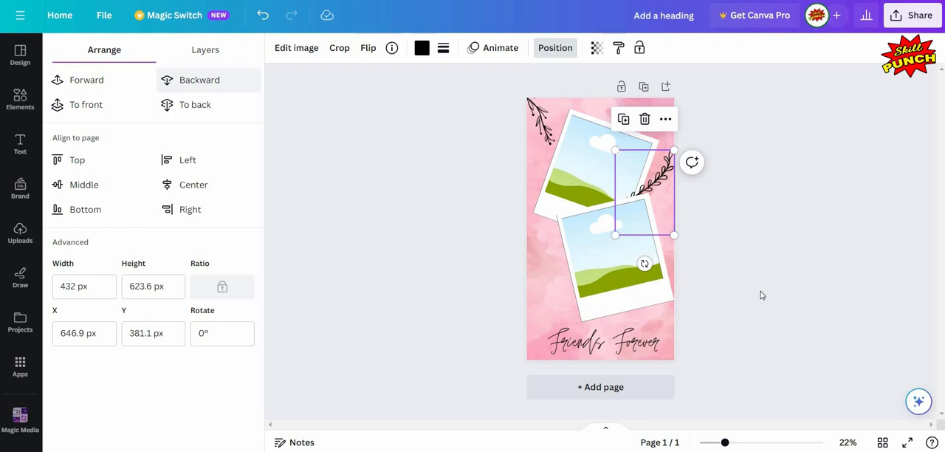
{"action": "left_click", "coordinate": [765, 212]}
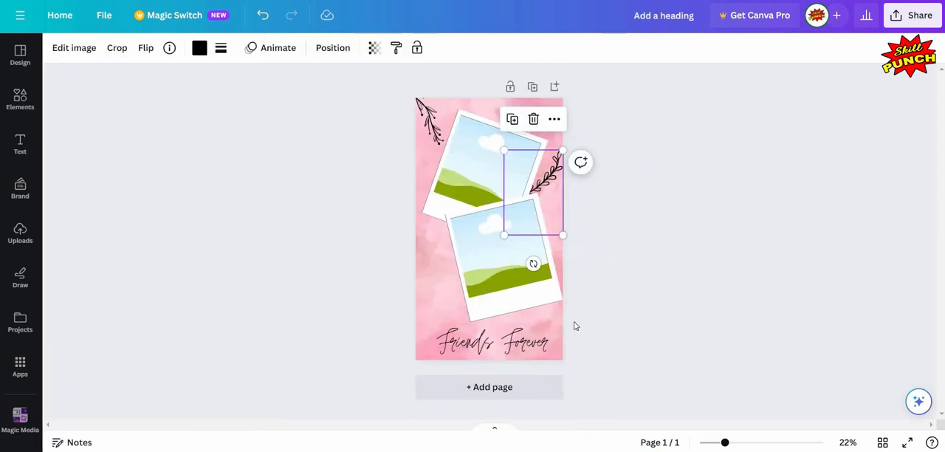
{"action": "left_click", "coordinate": [575, 324]}
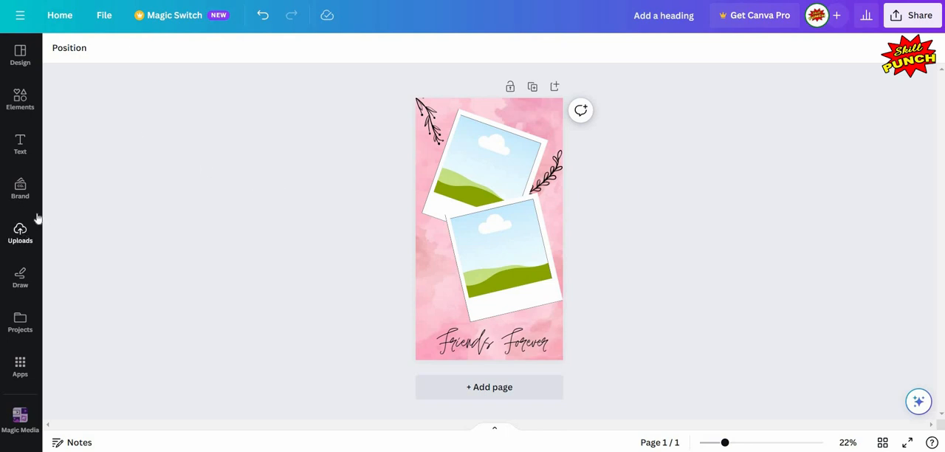
Step: Upload the three friend photos from the computer to the design's uploads
{"action": "left_click", "coordinate": [22, 230]}
{"action": "left_click", "coordinate": [173, 87]}
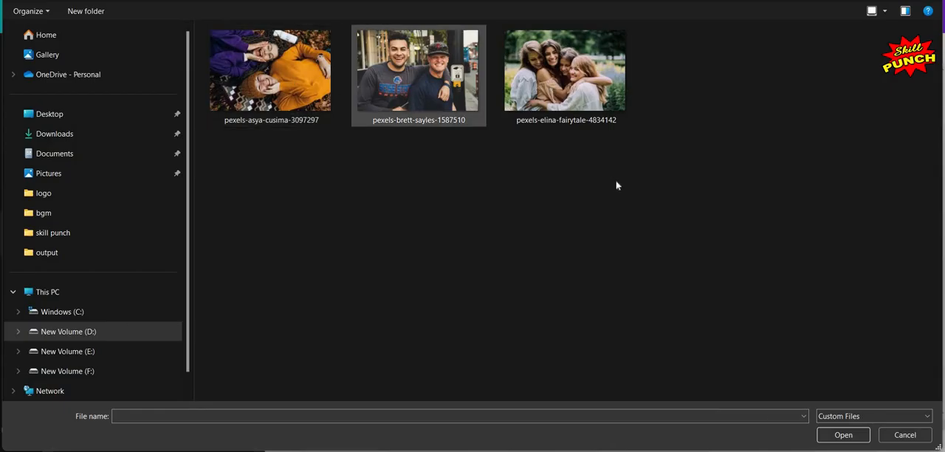
{"action": "left_click_drag", "start_coordinate": [620, 199], "coordinate": [278, 25]}
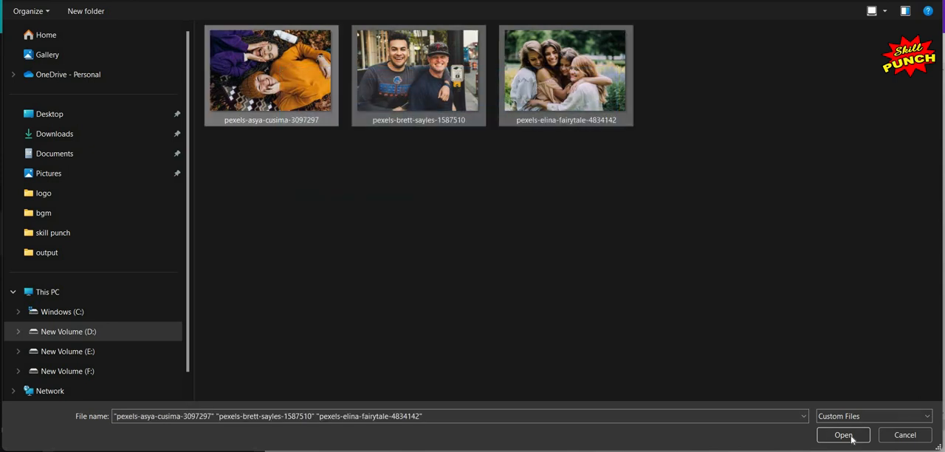
{"action": "left_click", "coordinate": [840, 434]}
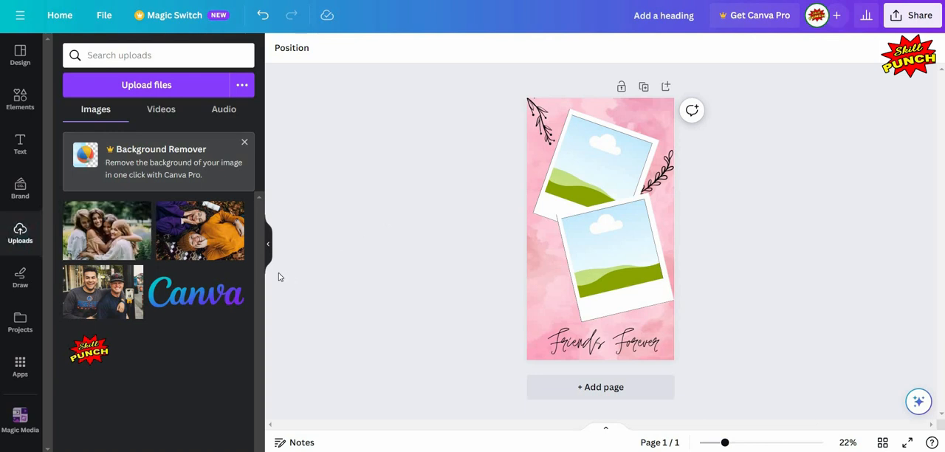
Step: Fill the upper Polaroid with the four-women group photo and the lower one with the photo of the two friends lying down
{"action": "mouse_move", "coordinate": [109, 239]}
{"action": "left_click_drag", "start_coordinate": [109, 230], "coordinate": [578, 163]}
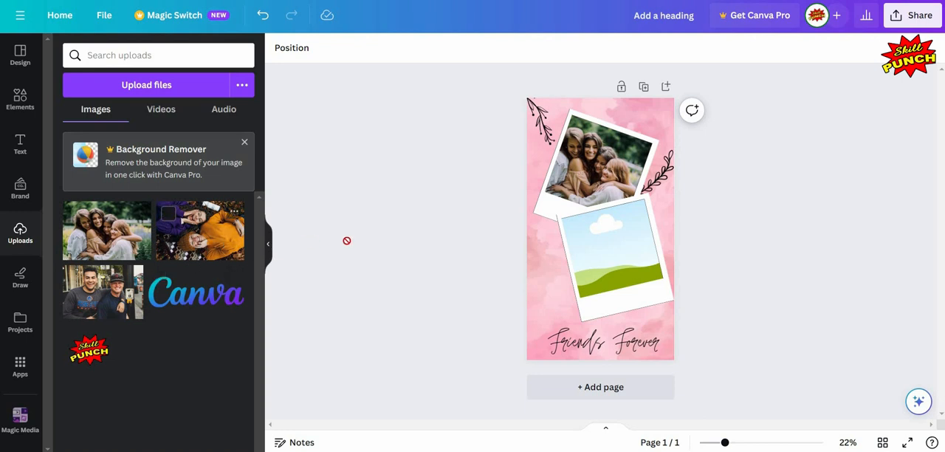
{"action": "left_click_drag", "start_coordinate": [524, 242], "coordinate": [612, 245]}
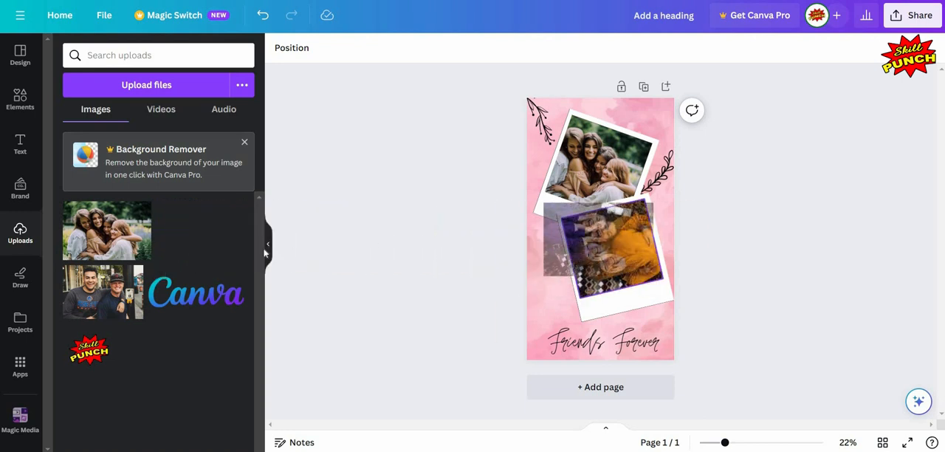
{"action": "key", "text": "ctrl+/"}
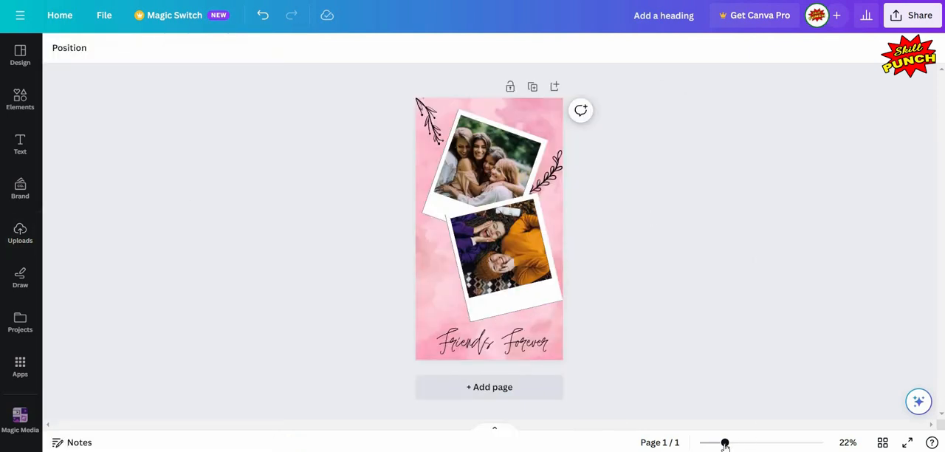
Step: Replace the "leaf" element search with "heart" and show all of its graphics results
{"action": "left_click_drag", "start_coordinate": [729, 445], "coordinate": [732, 443]}
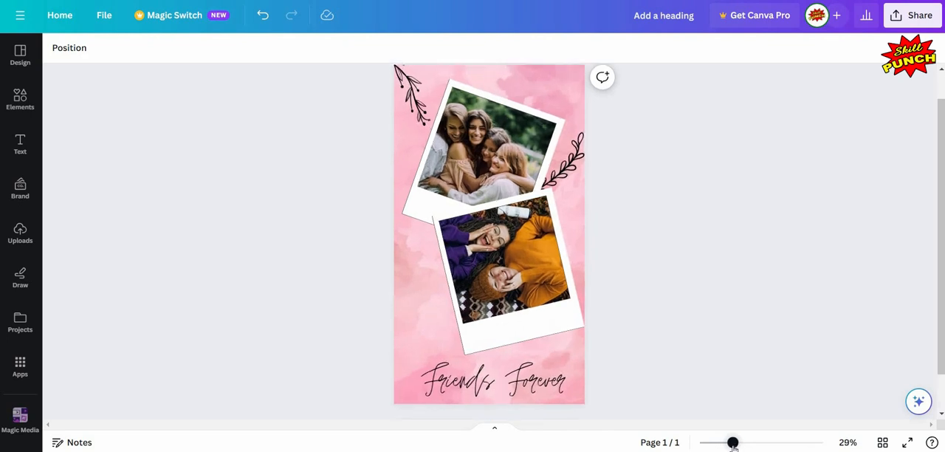
{"action": "scroll", "coordinate": [728, 256], "scroll_direction": "down", "scroll_amount": 1}
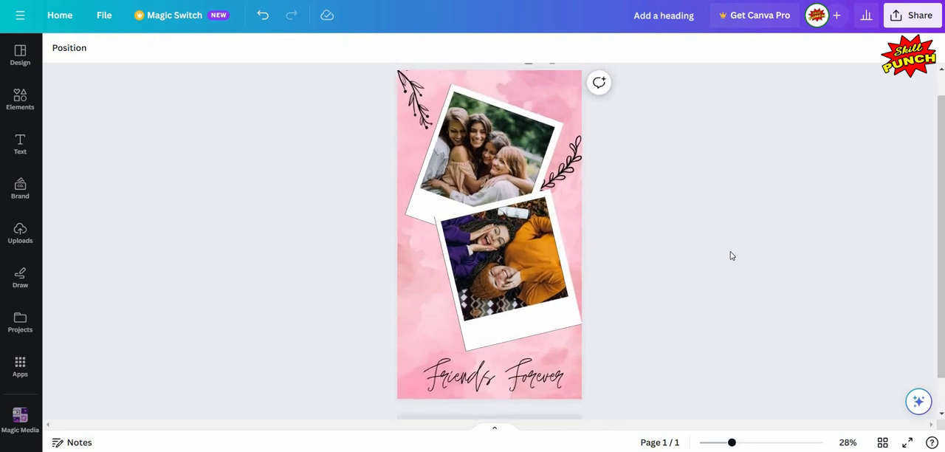
{"action": "left_click", "coordinate": [20, 101]}
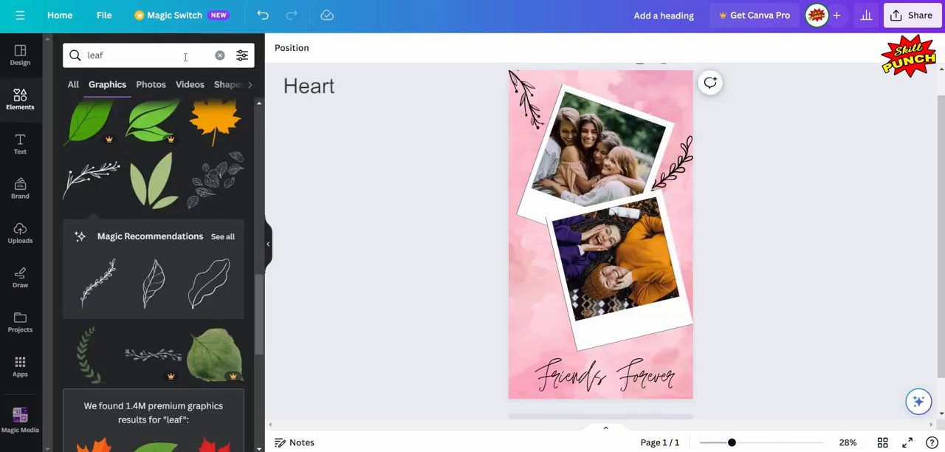
{"action": "left_click", "coordinate": [184, 57]}
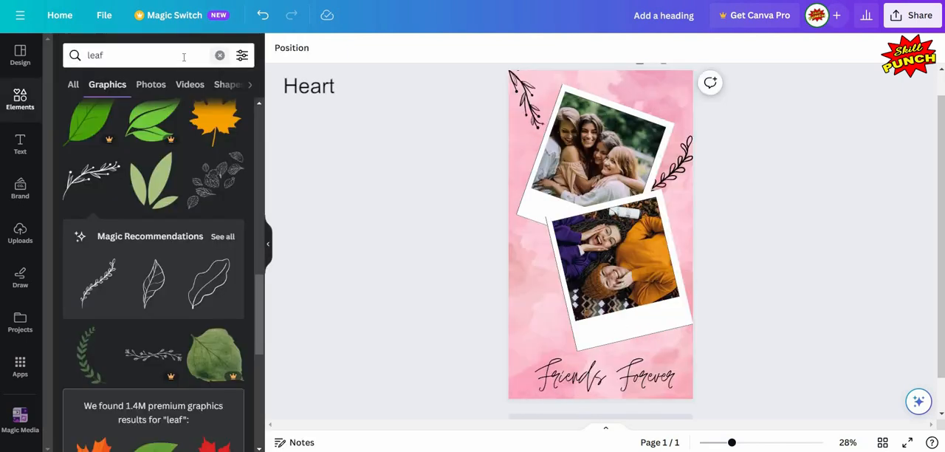
{"action": "key", "text": "Tab"}
{"action": "key", "text": "Return"}
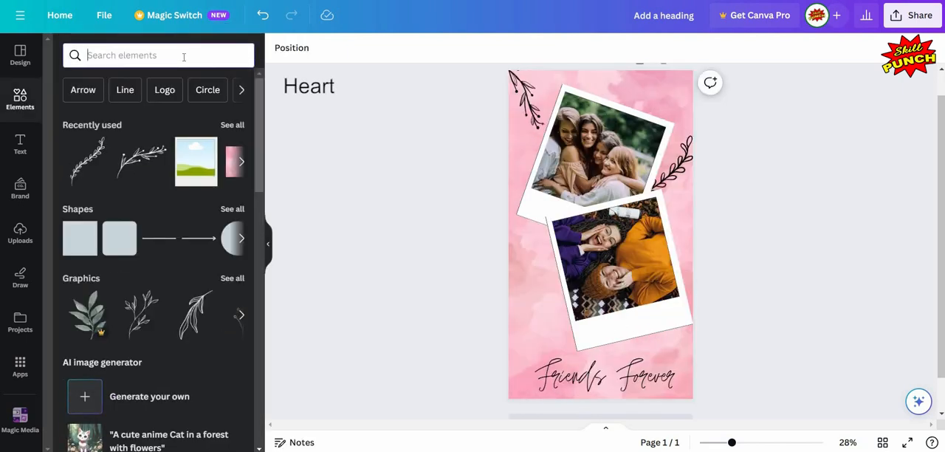
{"action": "type", "text": "heart"}
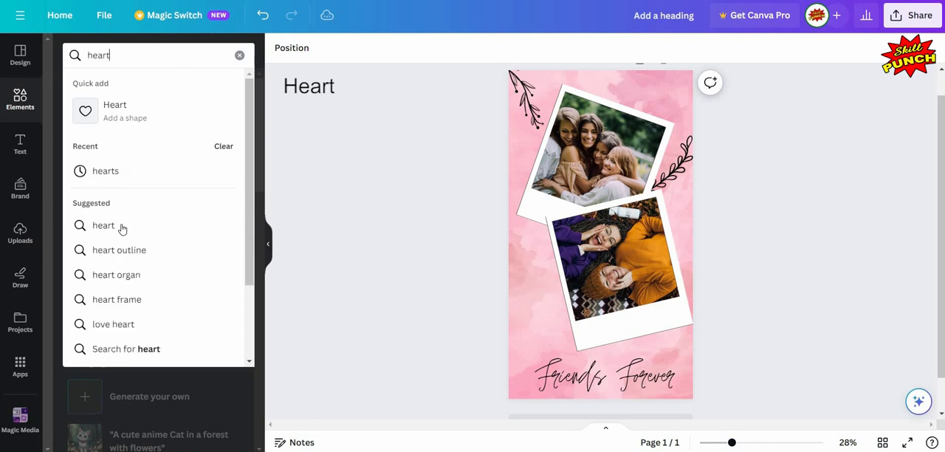
{"action": "left_click", "coordinate": [118, 226]}
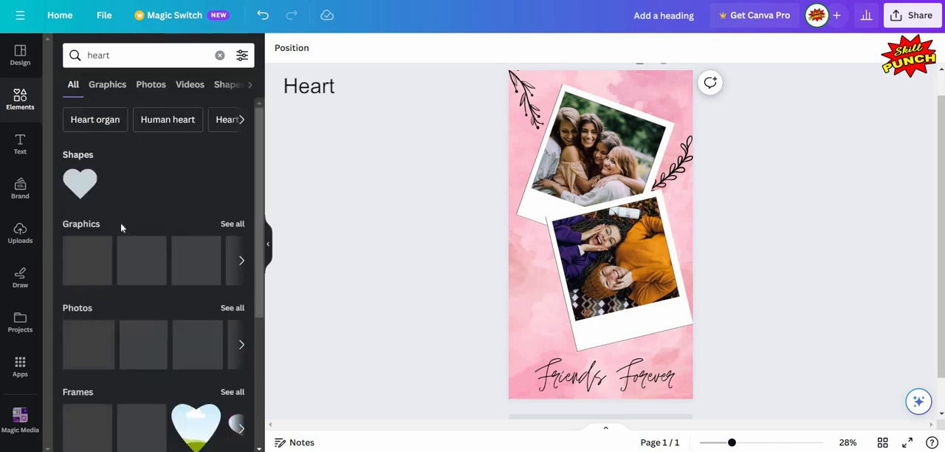
{"action": "scroll", "coordinate": [78, 173], "scroll_direction": "down", "scroll_amount": 1}
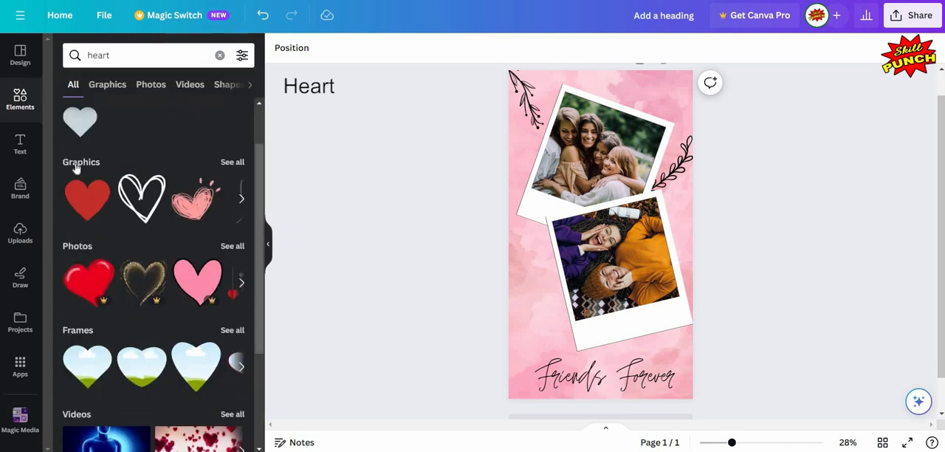
{"action": "left_click", "coordinate": [231, 163]}
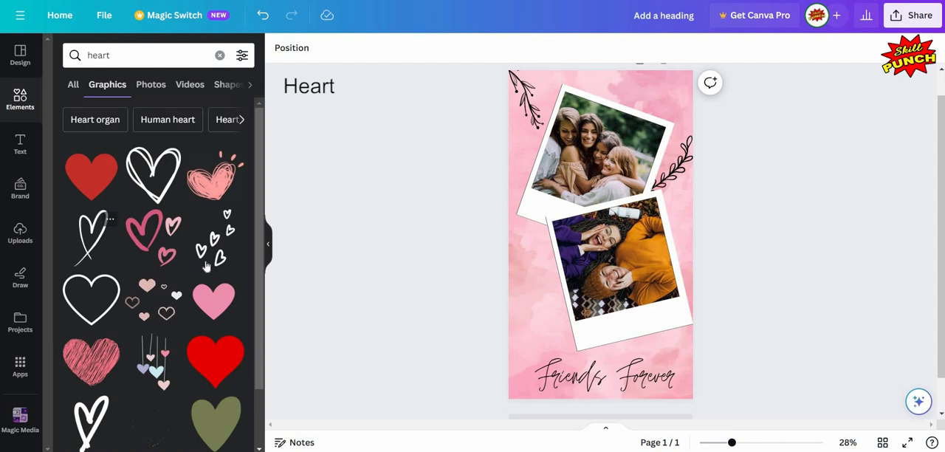
Step: Add the pink four-heart "Group of Hearts" graphic to the page and open its details
{"action": "scroll", "coordinate": [188, 268], "scroll_direction": "down", "scroll_amount": 2}
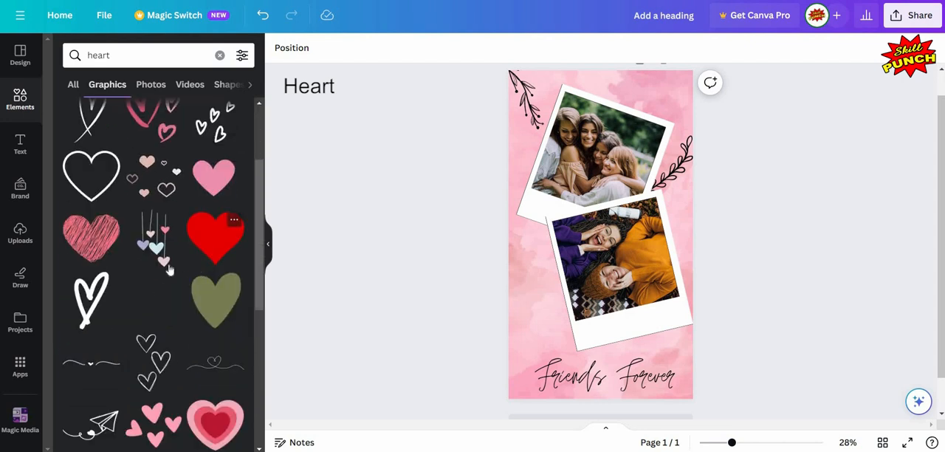
{"action": "scroll", "coordinate": [209, 288], "scroll_direction": "down", "scroll_amount": 1}
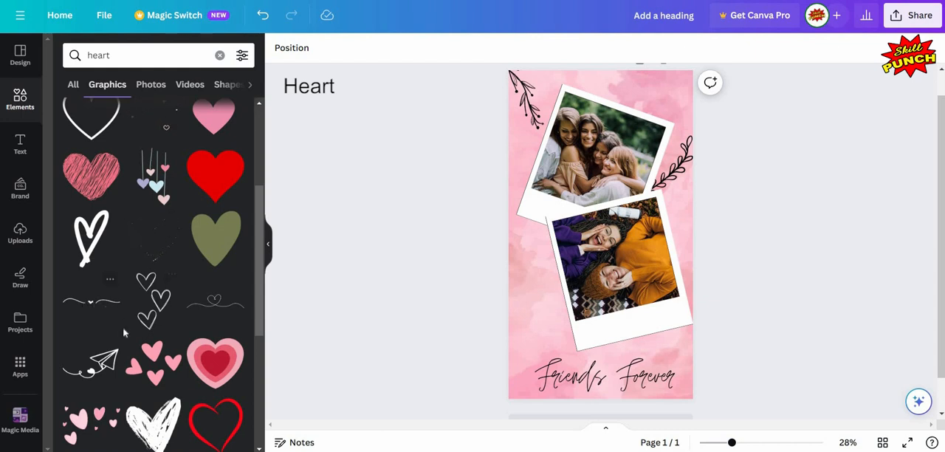
{"action": "scroll", "coordinate": [101, 315], "scroll_direction": "down", "scroll_amount": 1}
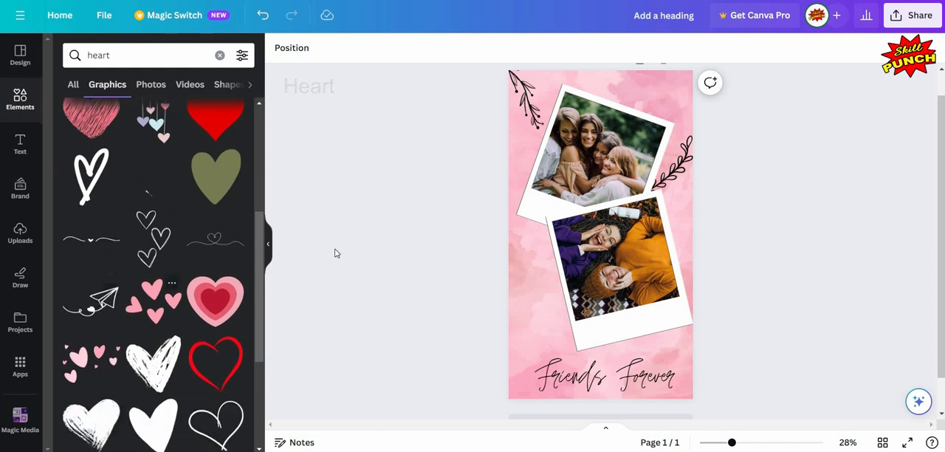
{"action": "left_click", "coordinate": [157, 295]}
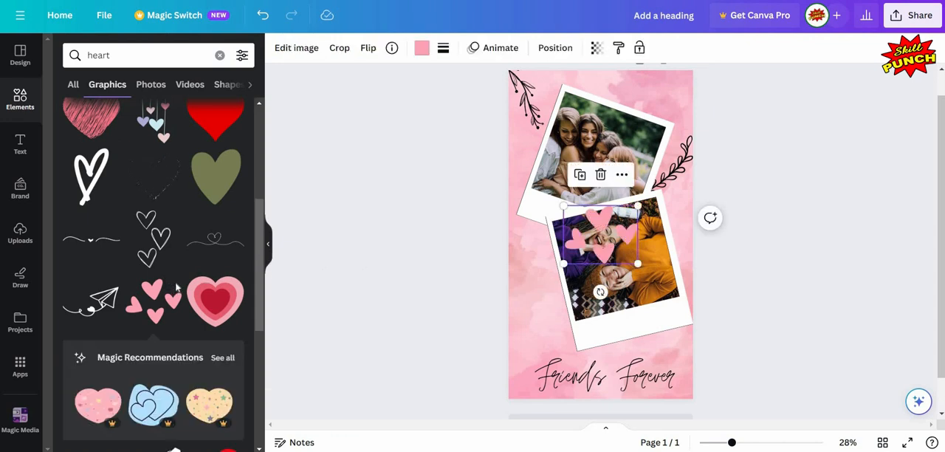
{"action": "left_click", "coordinate": [171, 282]}
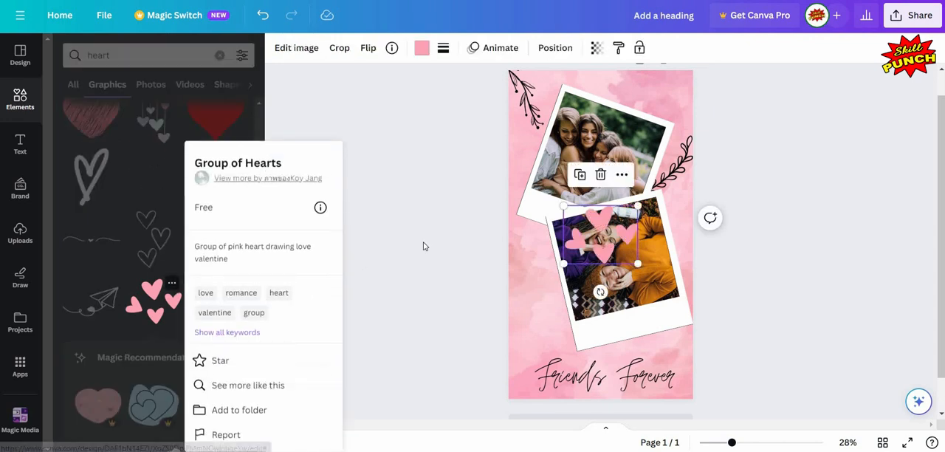
Step: Shrink the four-heart graphic and place it beneath the lower Polaroid's bottom-right corner, just above the end of "Forever"
{"action": "left_click", "coordinate": [599, 246]}
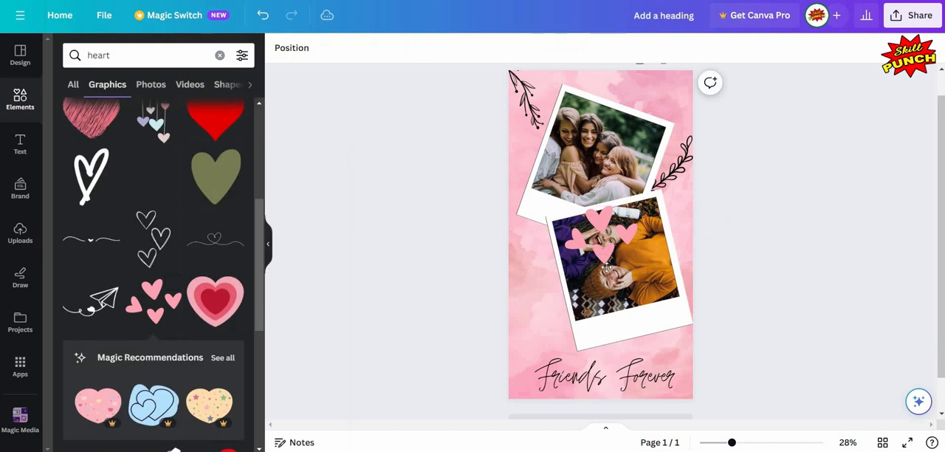
{"action": "left_click_drag", "start_coordinate": [600, 249], "coordinate": [650, 320]}
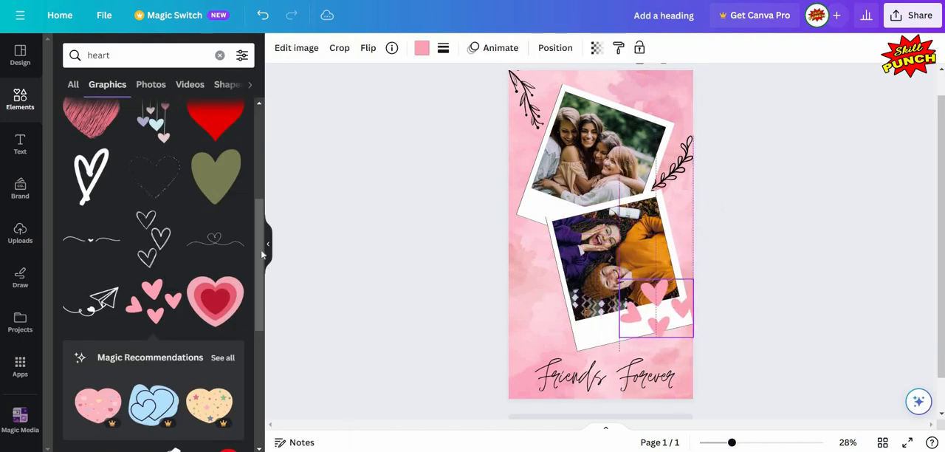
{"action": "left_click", "coordinate": [402, 259]}
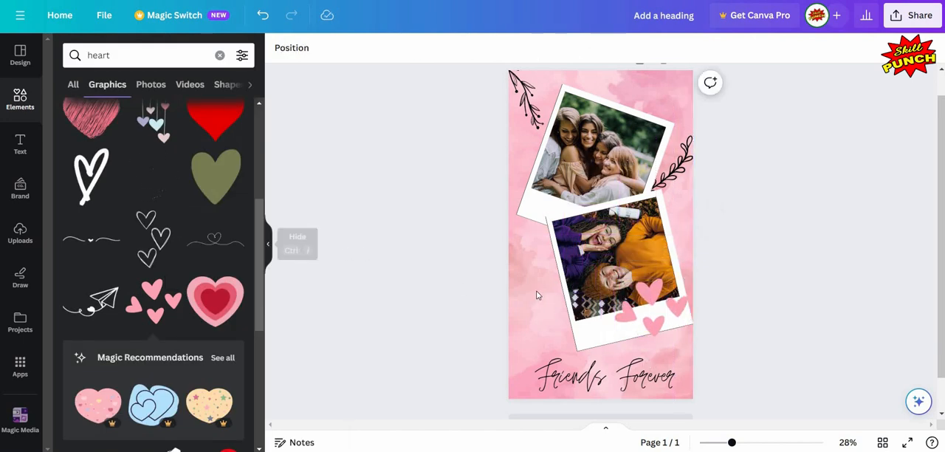
{"action": "left_click", "coordinate": [268, 244]}
{"action": "left_click", "coordinate": [511, 286]}
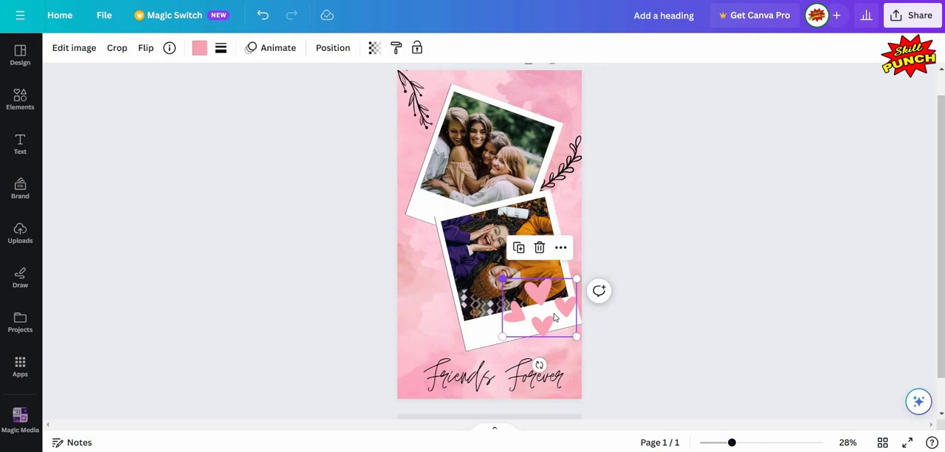
{"action": "left_click_drag", "start_coordinate": [508, 284], "coordinate": [552, 313]}
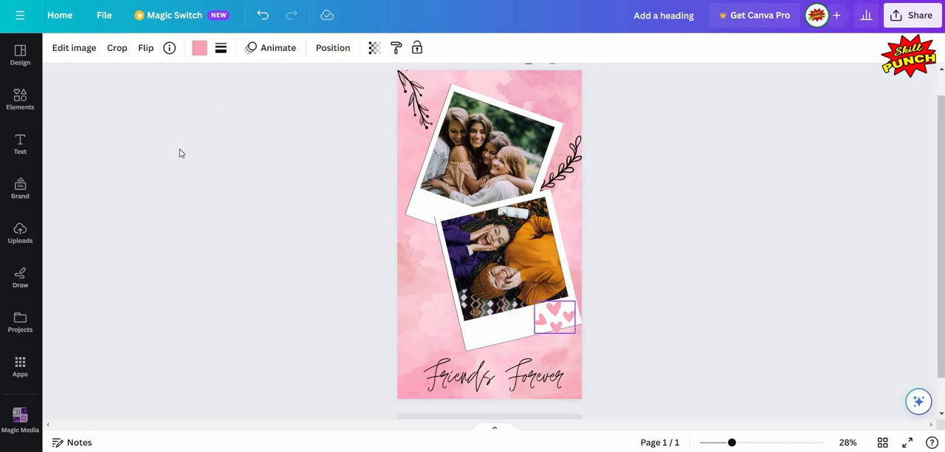
{"action": "left_click_drag", "start_coordinate": [568, 318], "coordinate": [566, 365]}
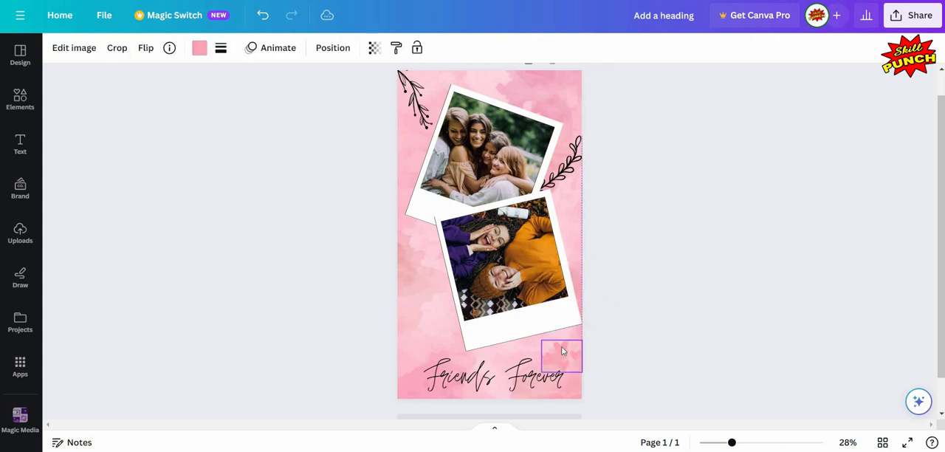
Step: Recolor the four-heart graphic to the darker pink #D85F79 using a custom color
{"action": "left_click", "coordinate": [199, 47]}
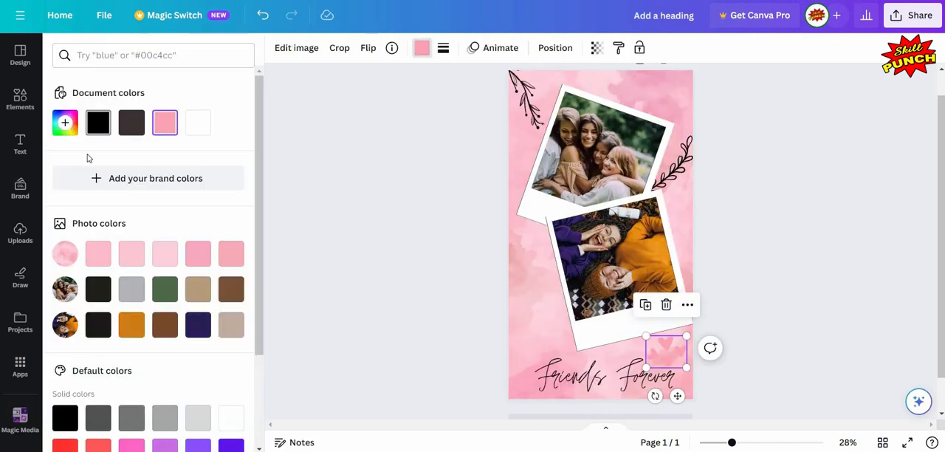
{"action": "left_click", "coordinate": [65, 123]}
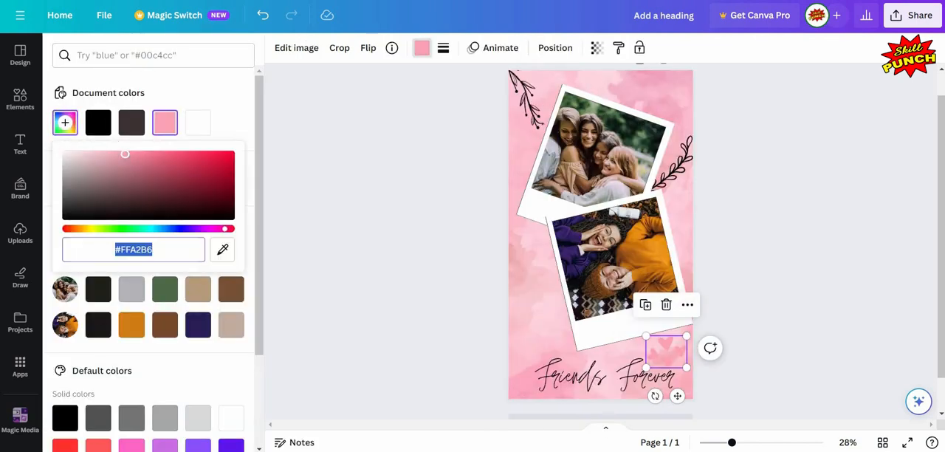
{"action": "left_click_drag", "start_coordinate": [125, 153], "coordinate": [158, 161]}
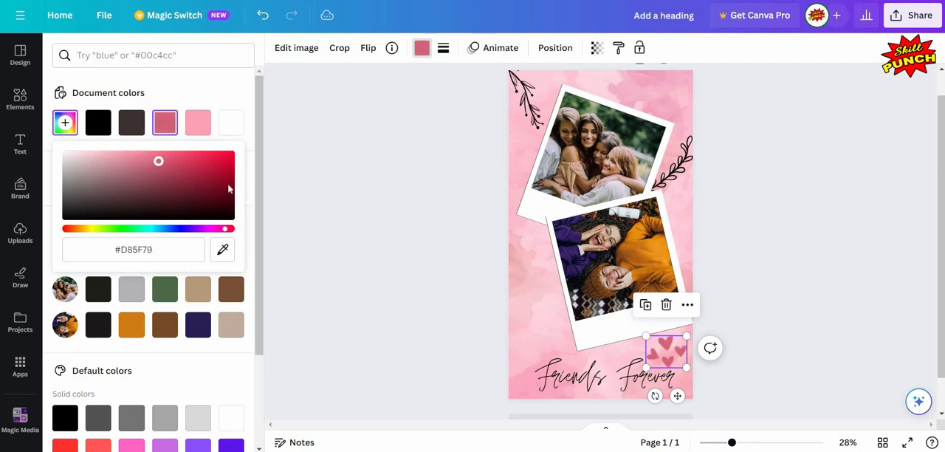
{"action": "key", "text": "Escape"}
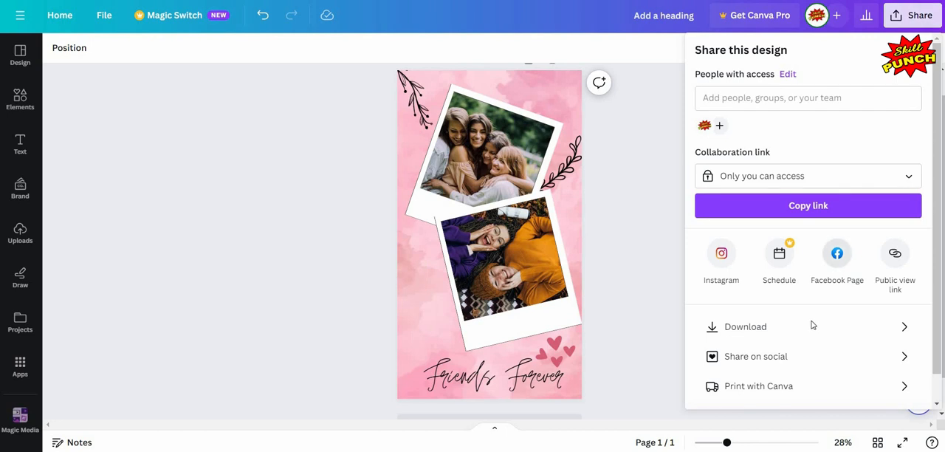
Step: Open the design's download settings and set the file type to JPG
{"action": "left_click", "coordinate": [811, 326]}
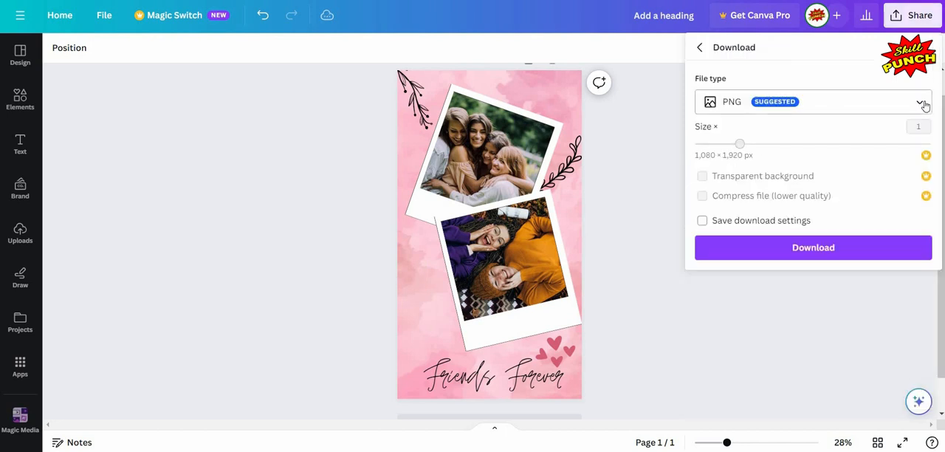
{"action": "left_click", "coordinate": [764, 103]}
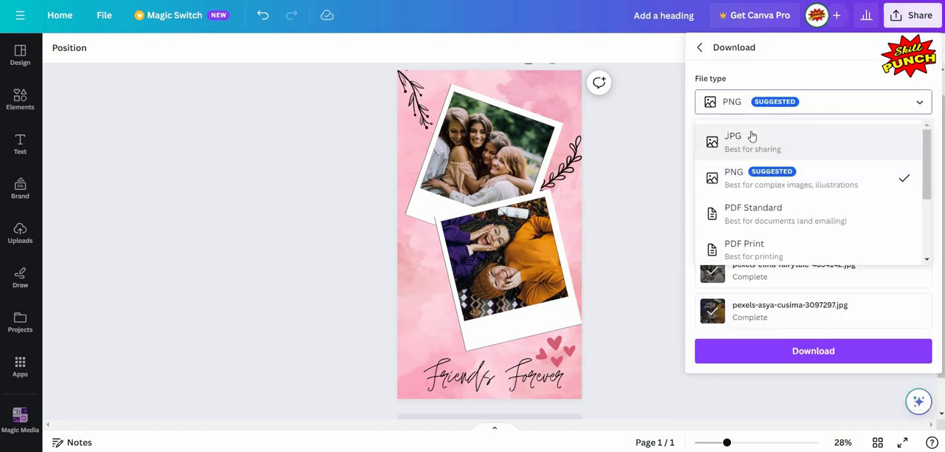
{"action": "left_click", "coordinate": [753, 135]}
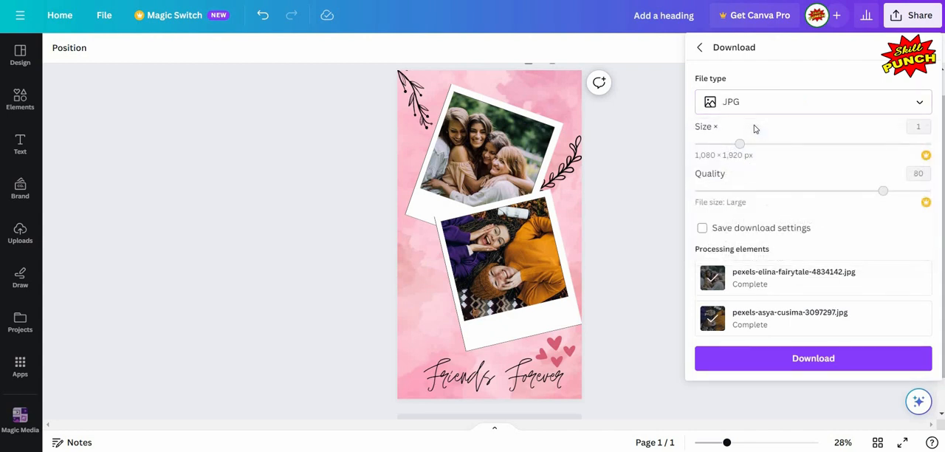